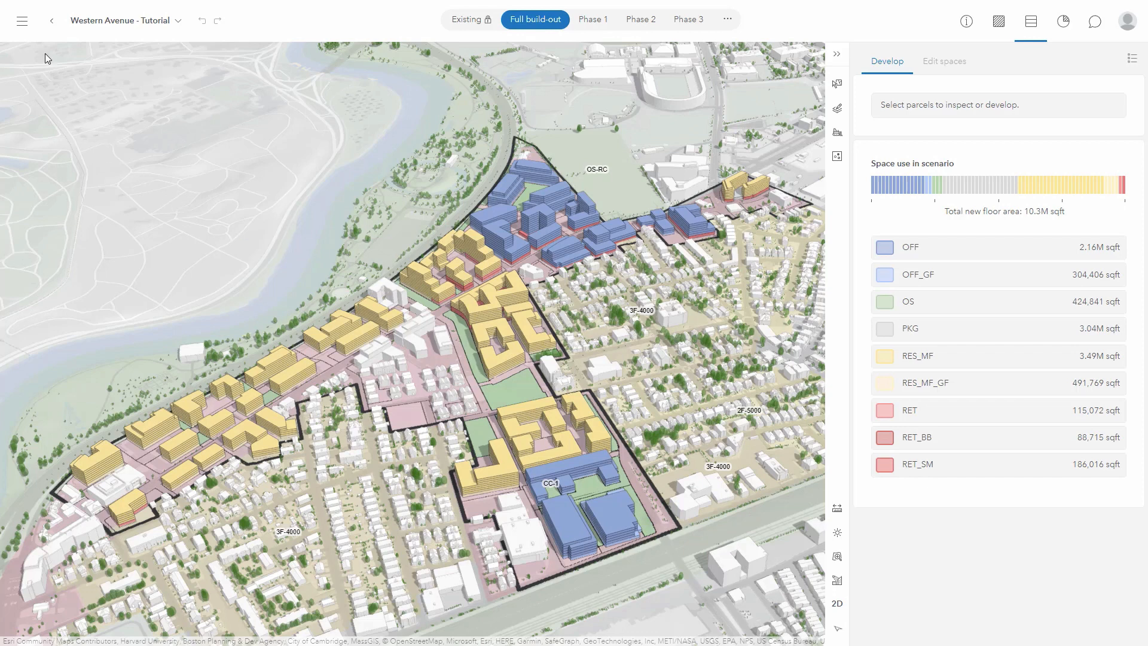
Open the top-left main menu with the map display styles and layer options.
left_click(26, 30)
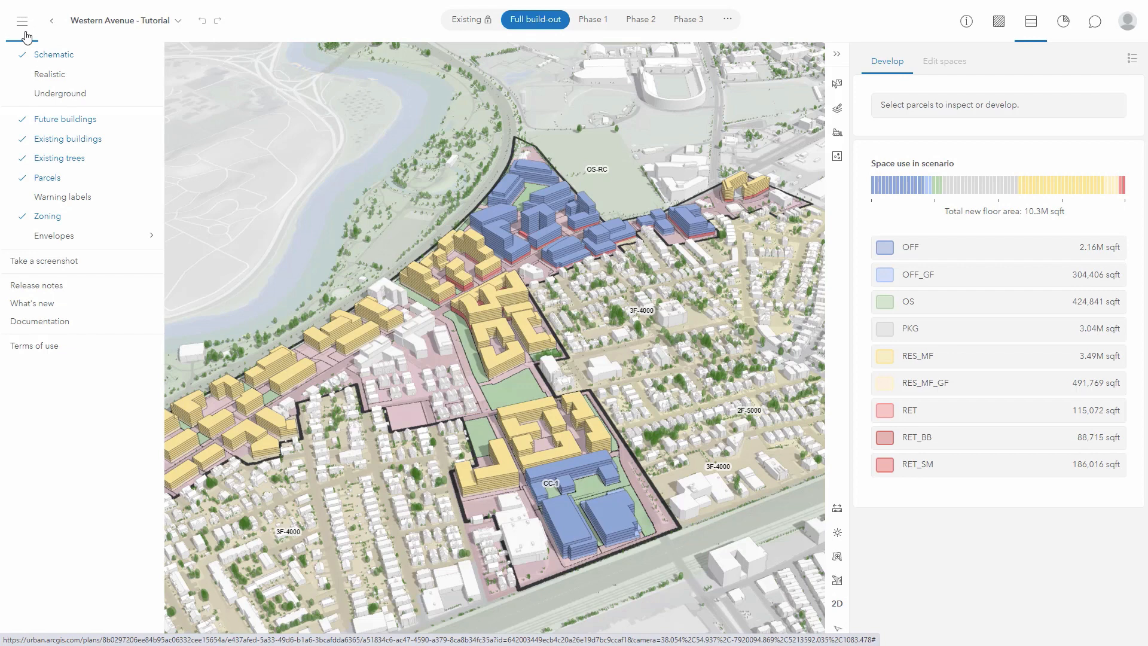
Switch the map to Realistic style and hide the Zoning layer and its labels.
left_click(43, 76)
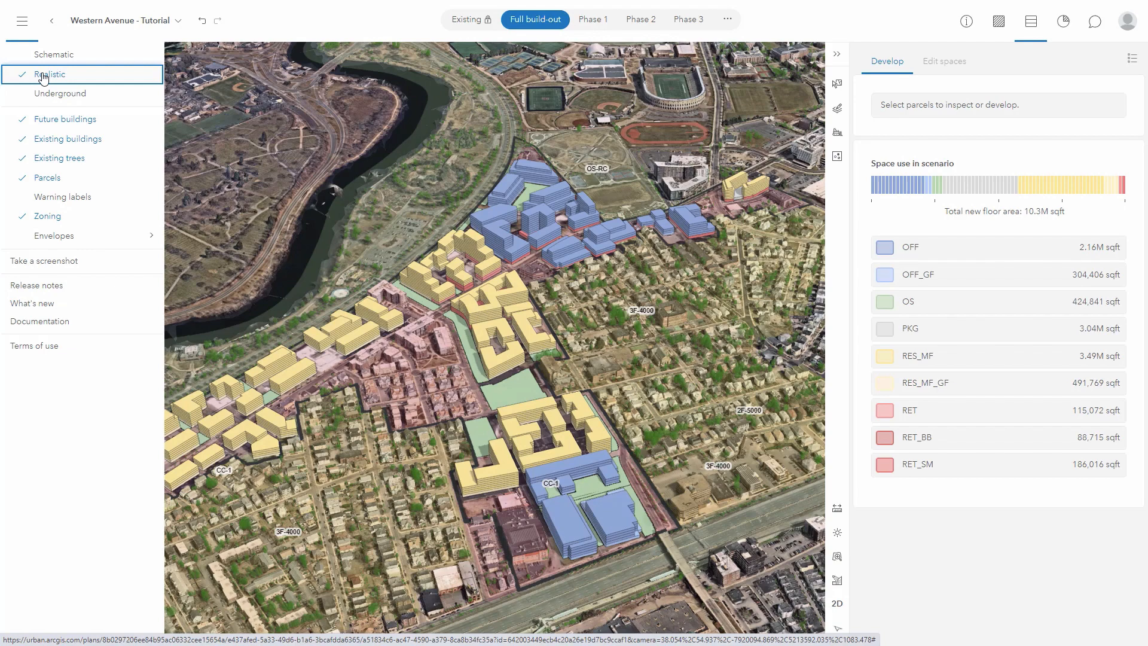
left_click(51, 218)
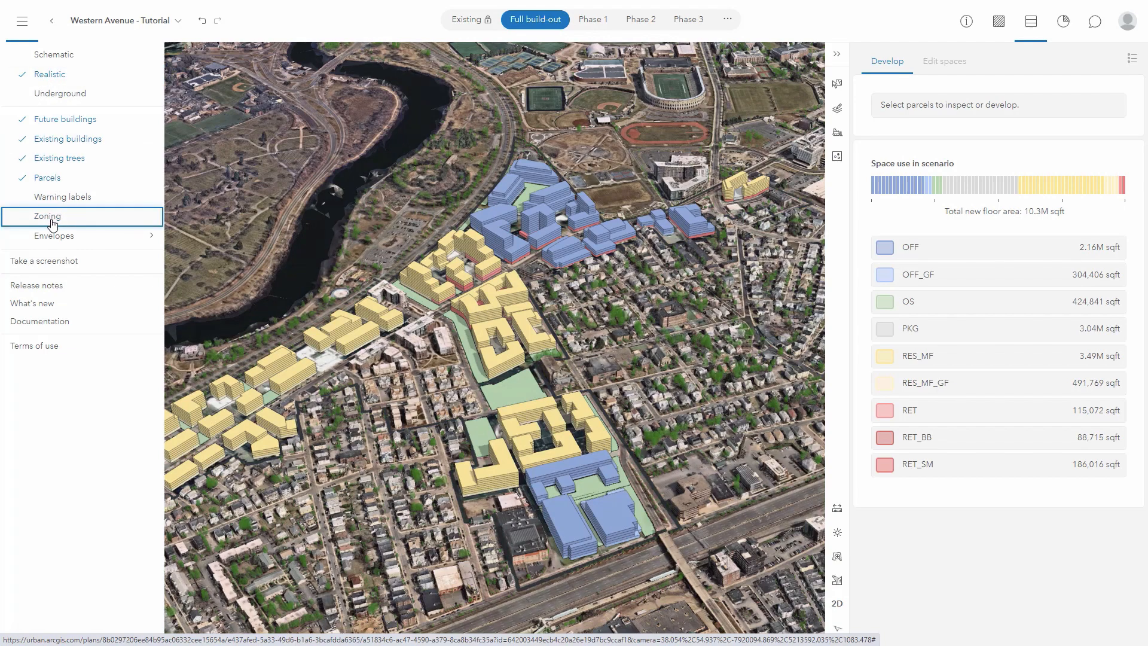
left_click(26, 26)
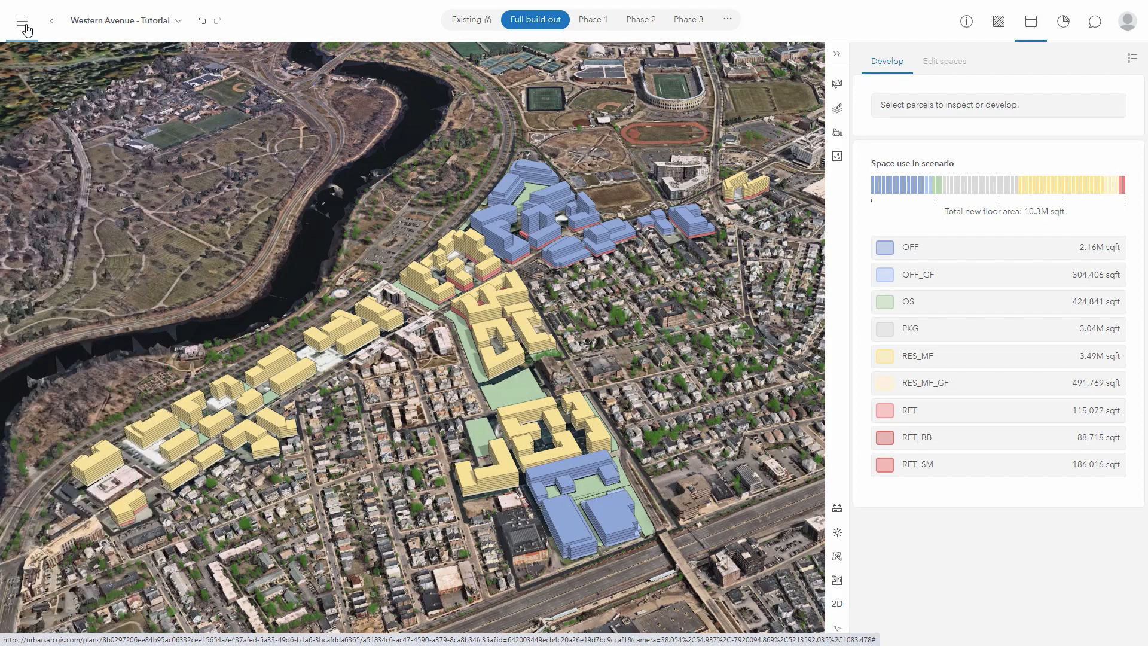
left_click(729, 21)
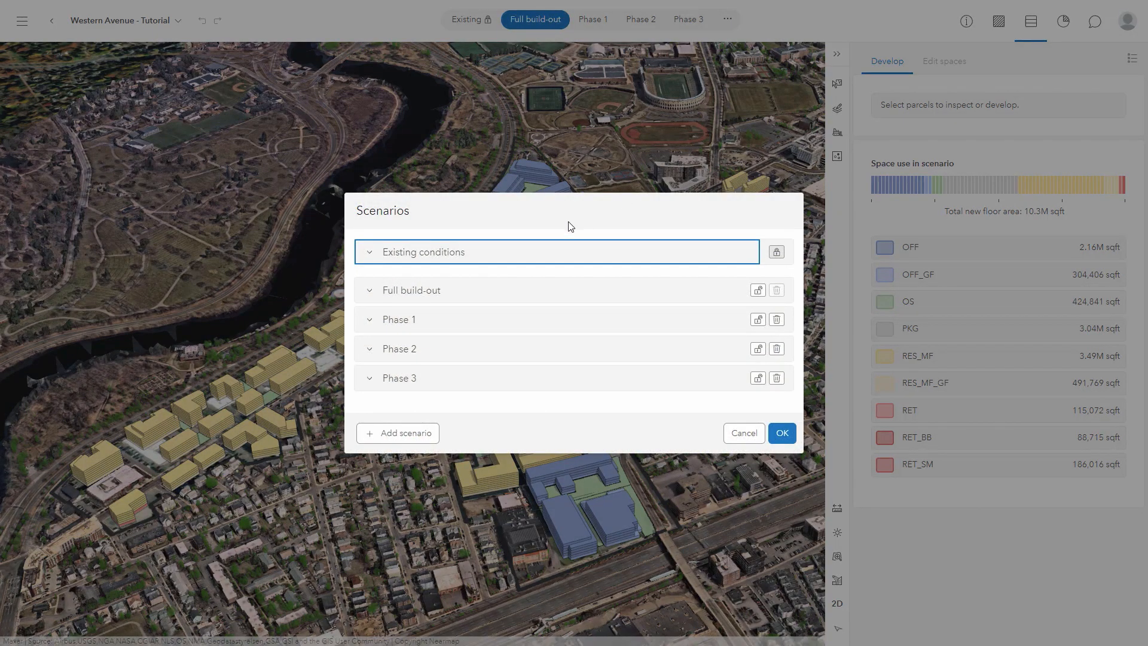
Add a scenario named 'Sketch' based on Existing conditions and make it active.
left_click(406, 432)
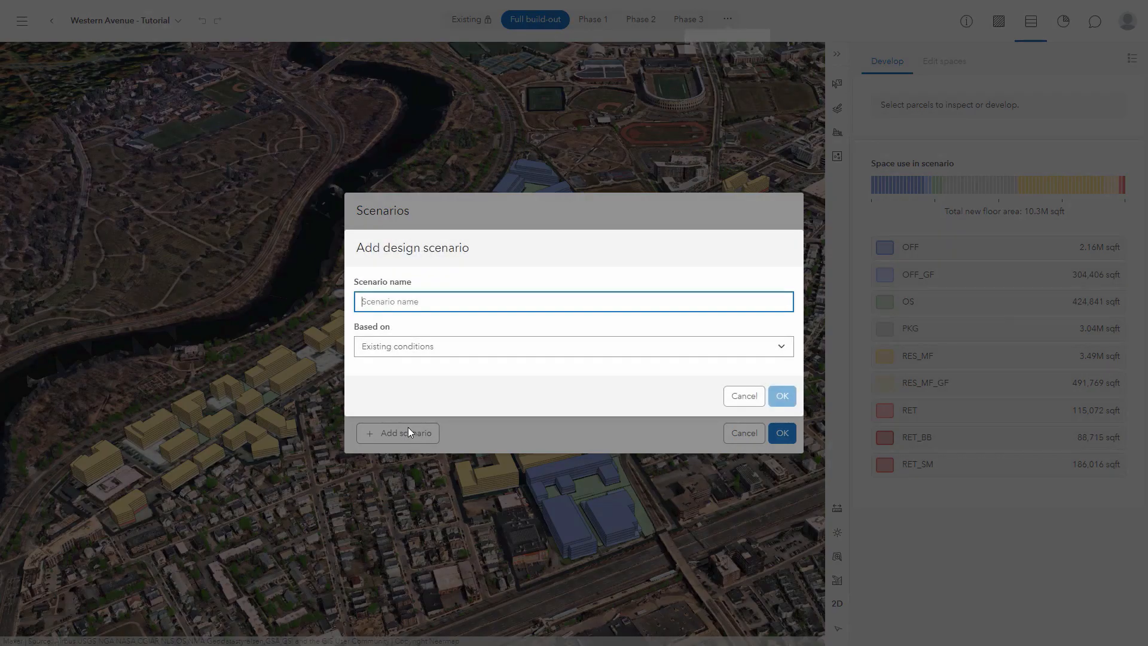
type("Sketch")
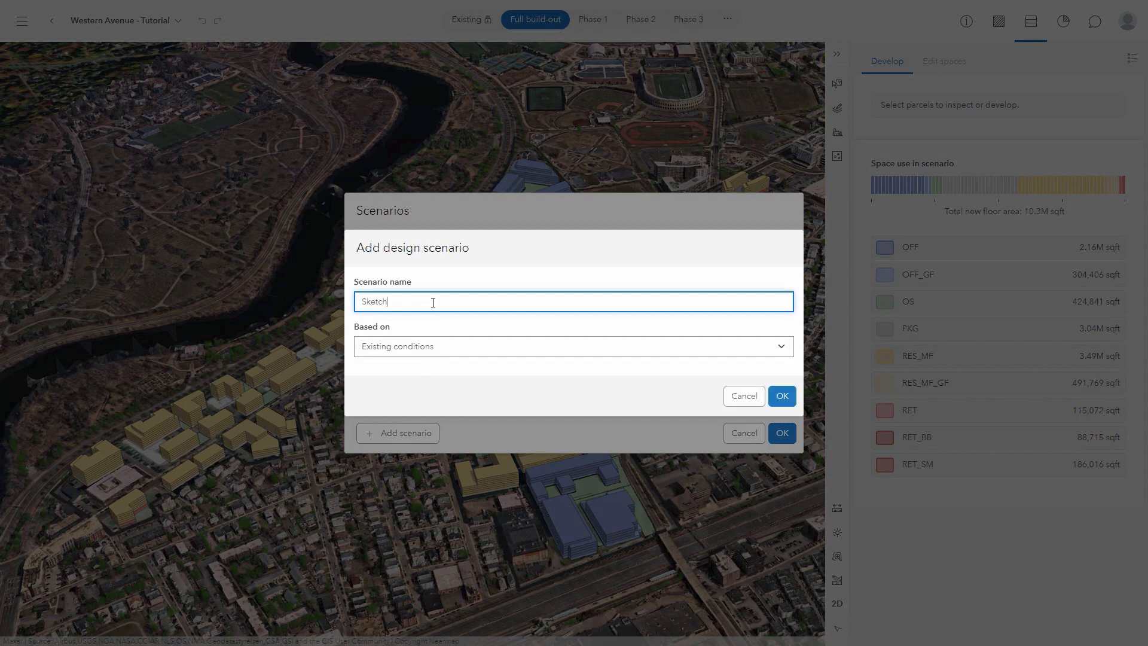
left_click(782, 396)
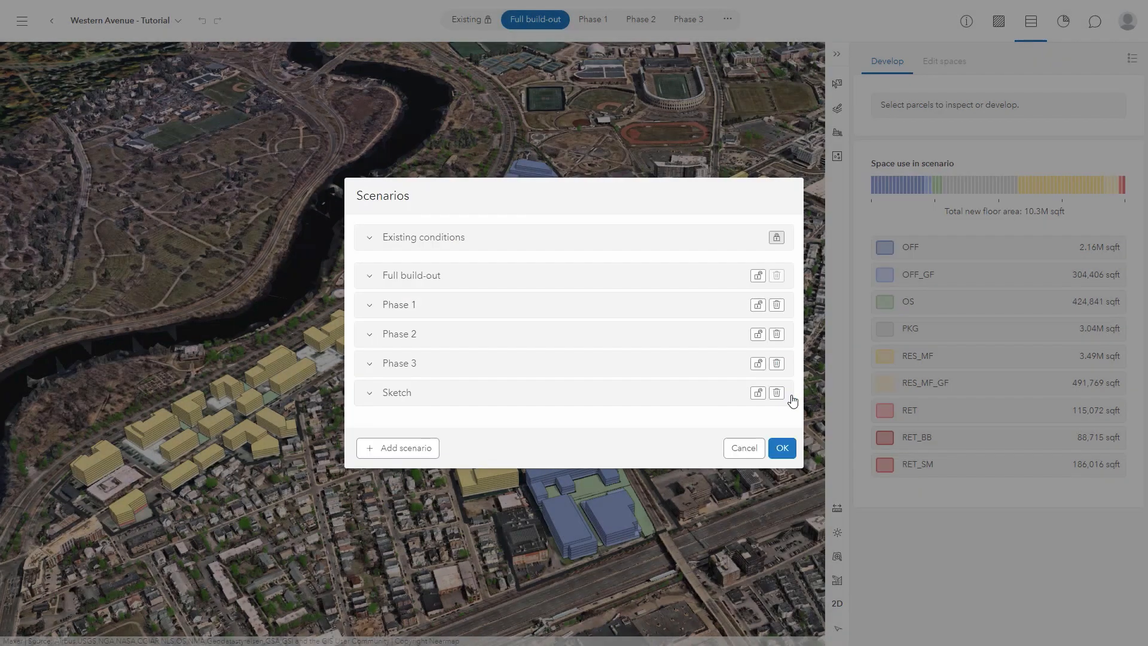
left_click(775, 453)
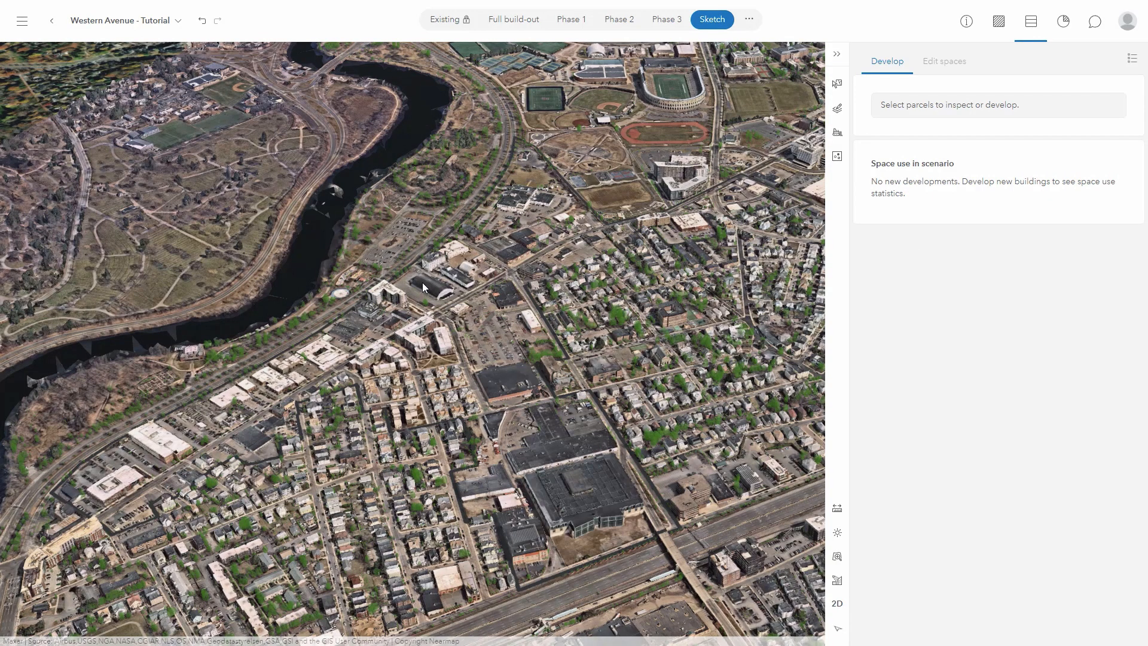
Zoom to the black arched building's parcel and select it for demolishing buildings and trees.
scroll(423, 284, "up", 5)
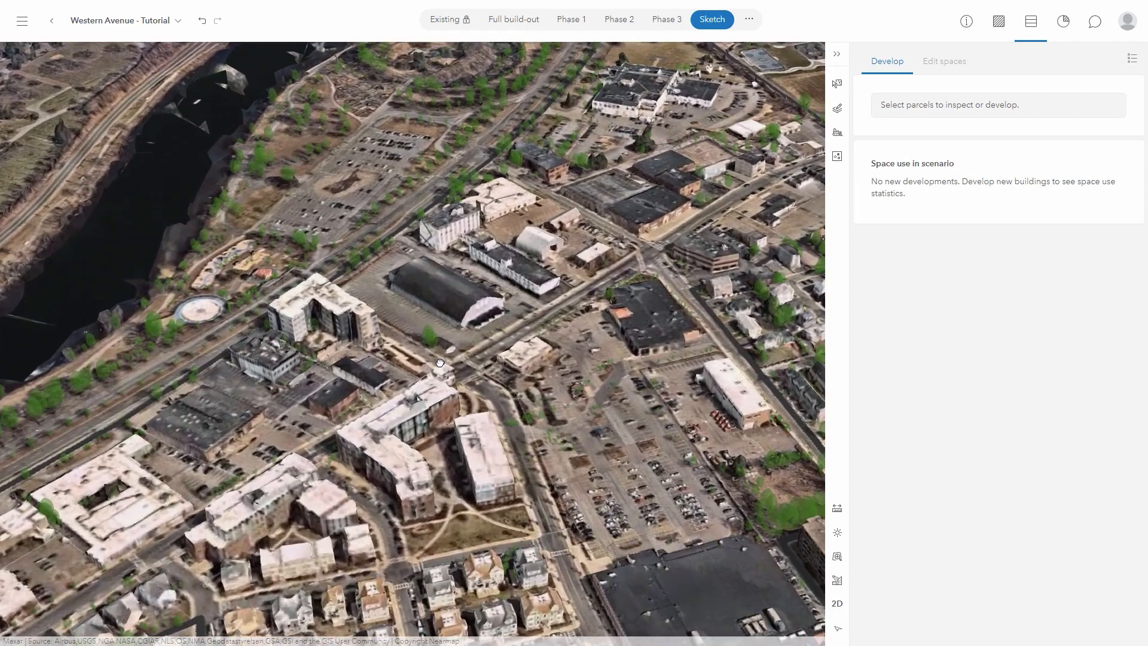
middle_click_drag(440, 363, 447, 429)
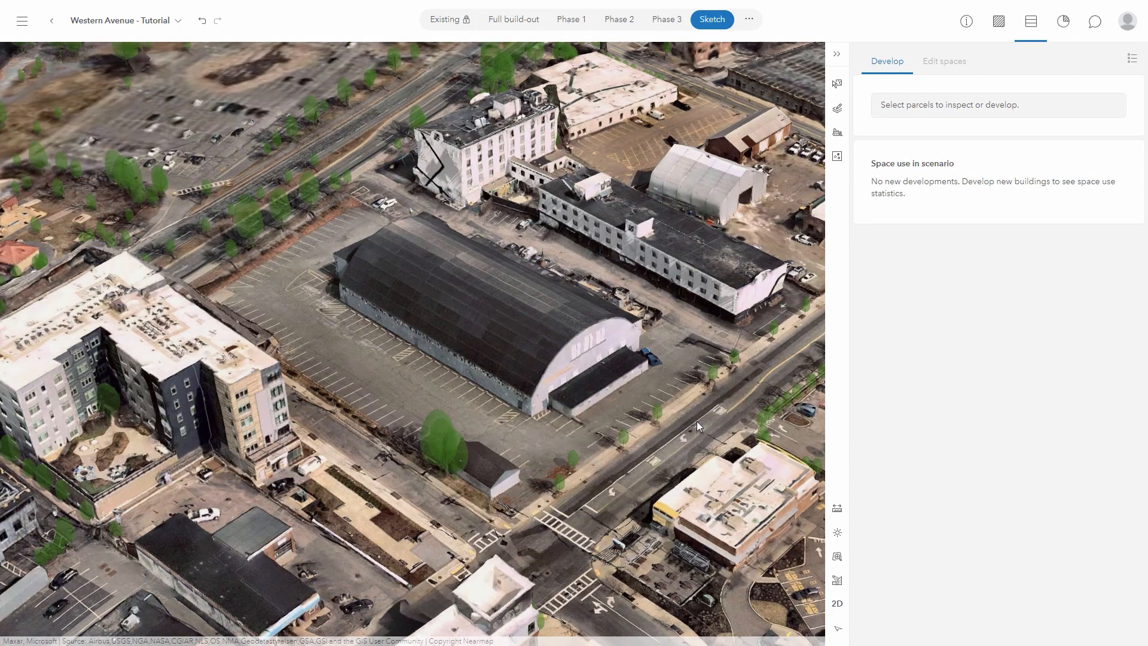
left_click(648, 368)
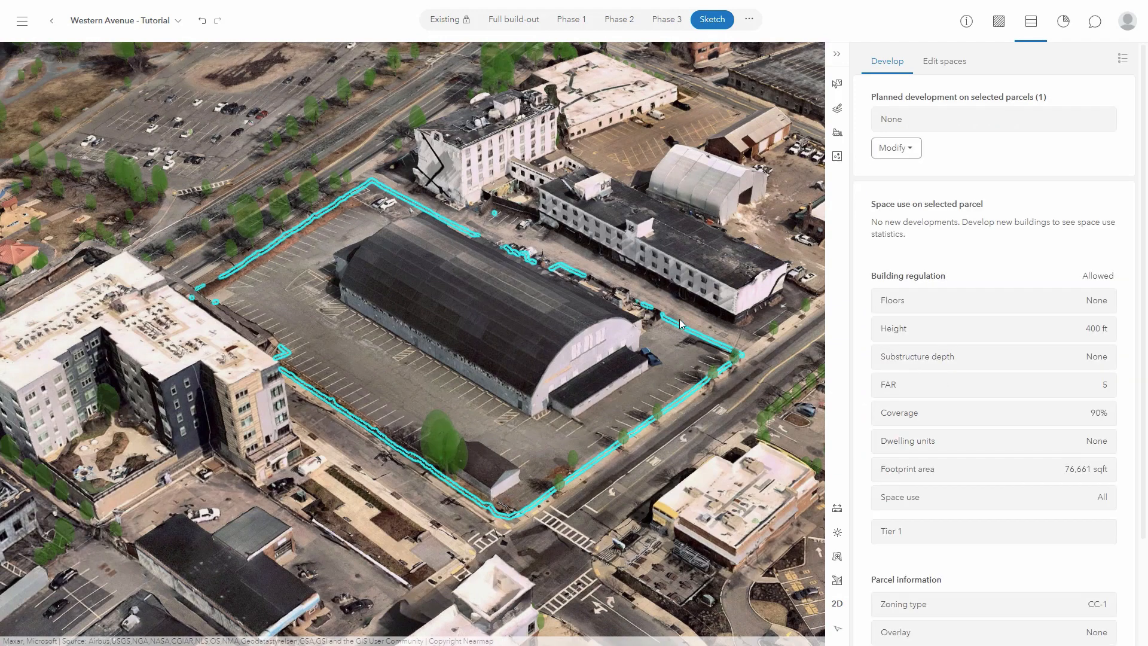
left_click(844, 134)
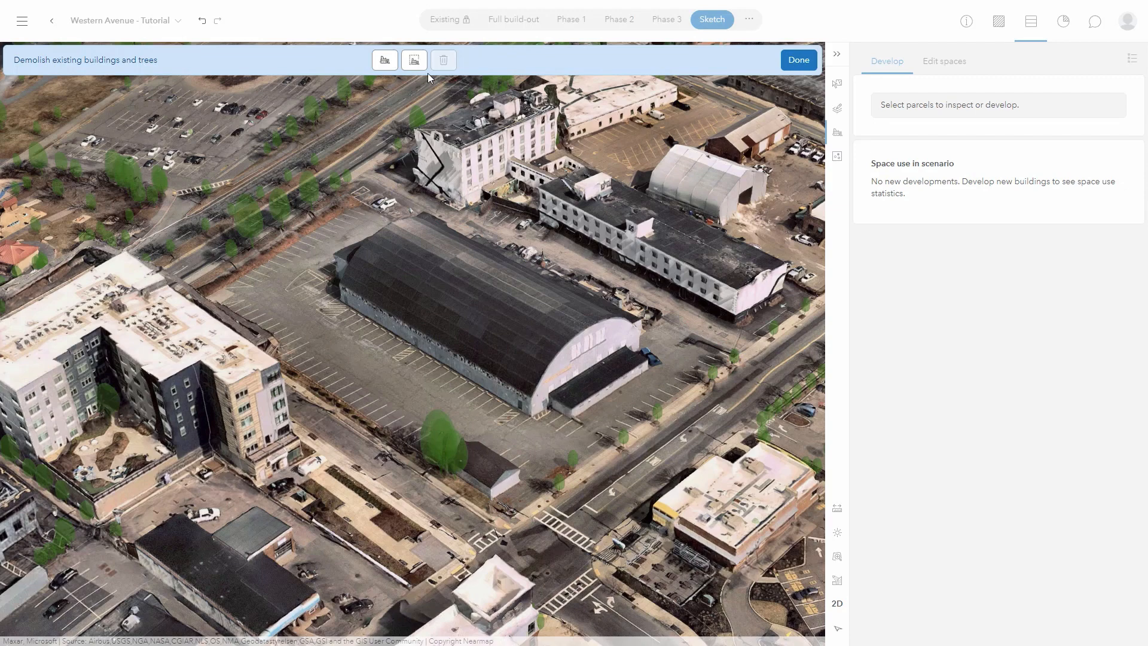
Outline the arched building lot with a seven-corner polygon and demolish the 81,782 sqft area.
left_click(414, 61)
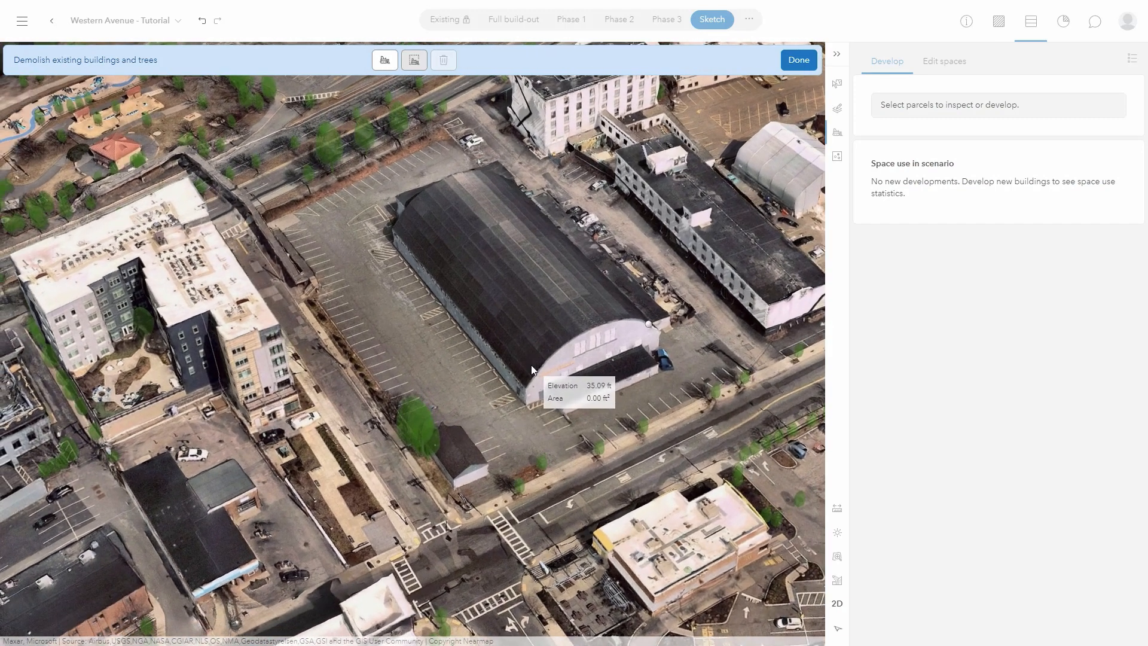
left_click(458, 502)
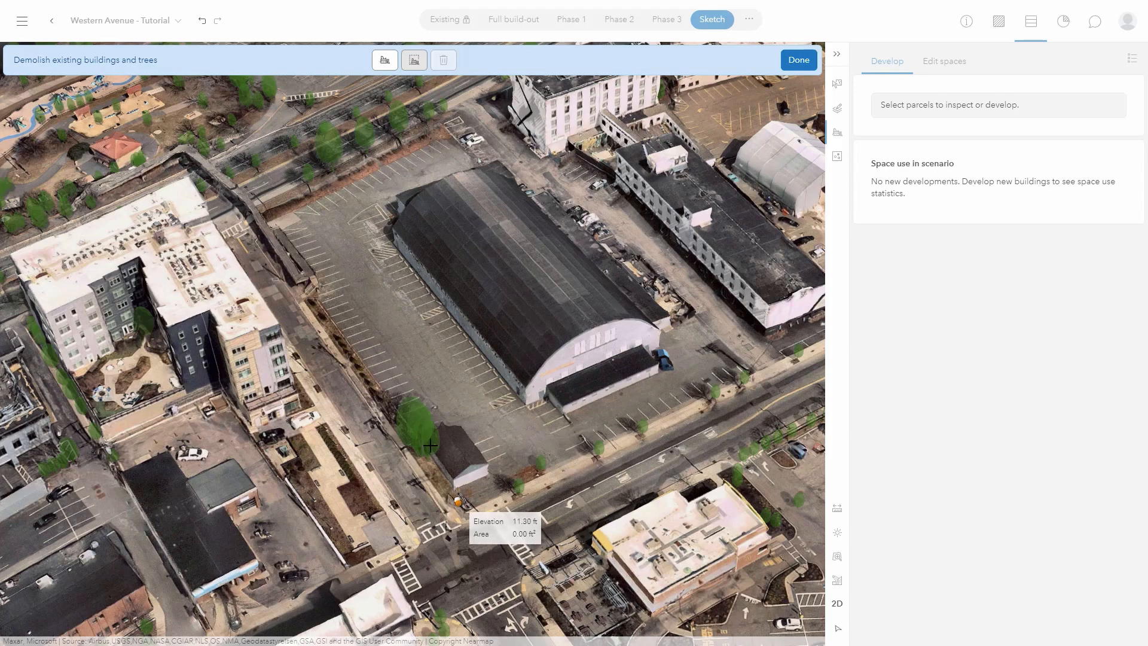
left_click(316, 304)
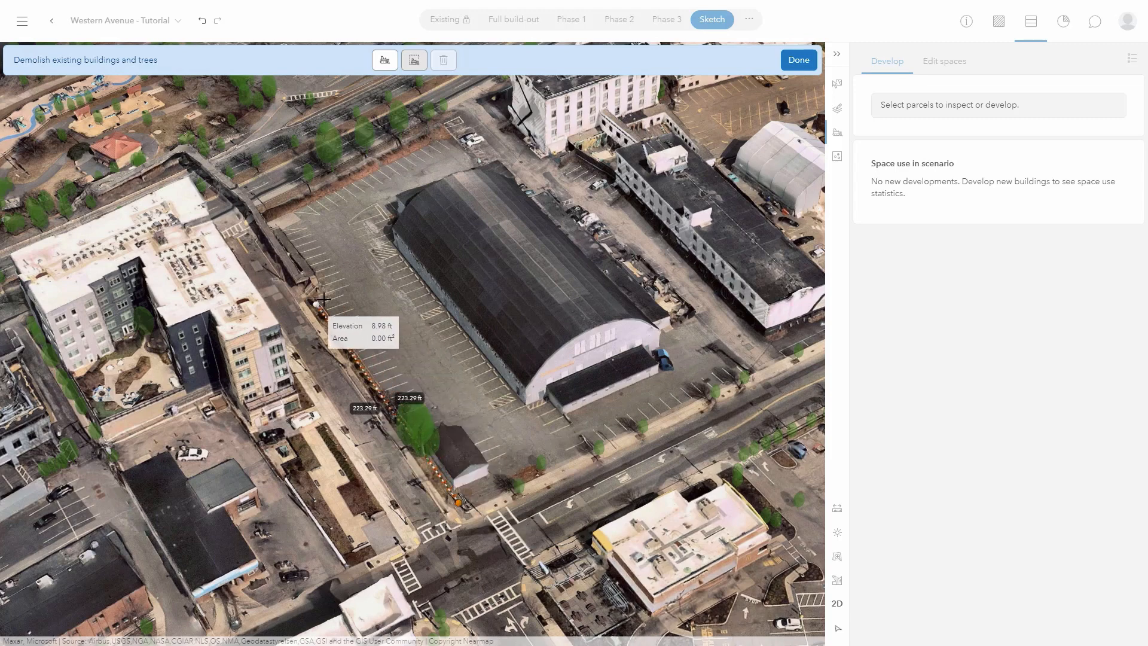
left_click(330, 289)
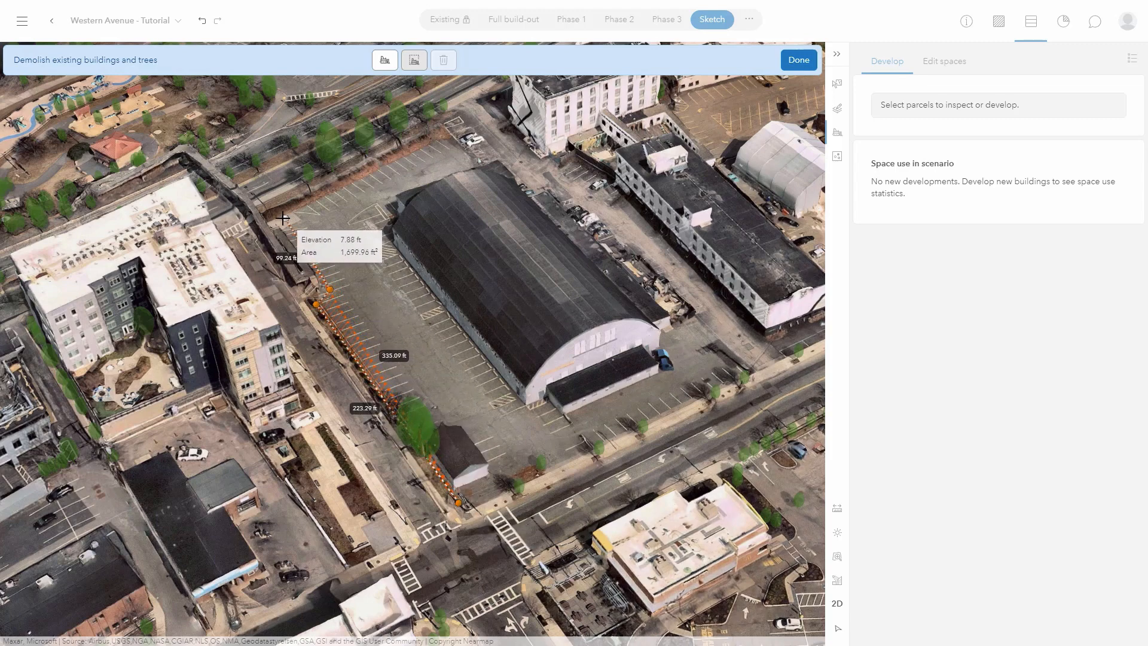
left_click(277, 216)
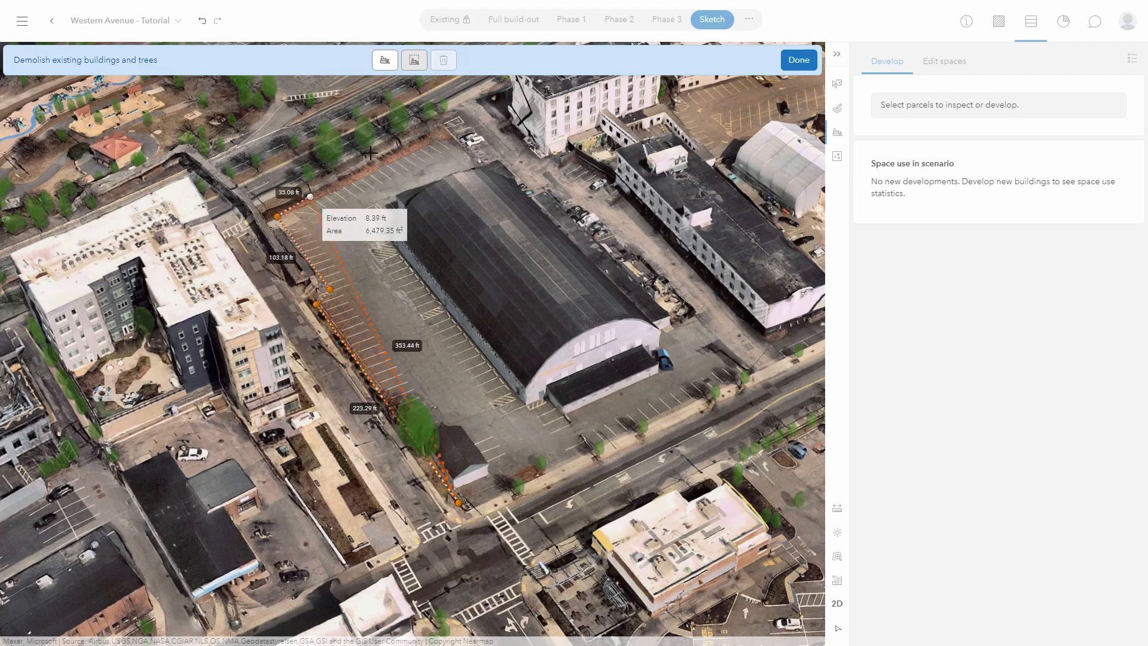
left_click(485, 124)
left_click(603, 211)
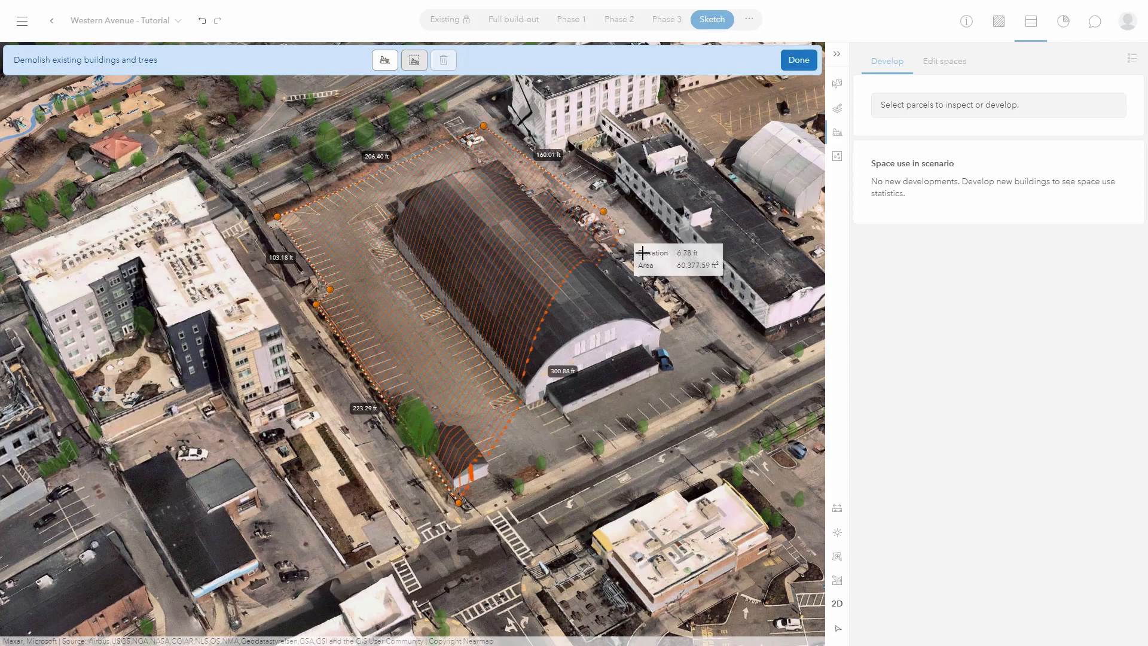
double_click(757, 372)
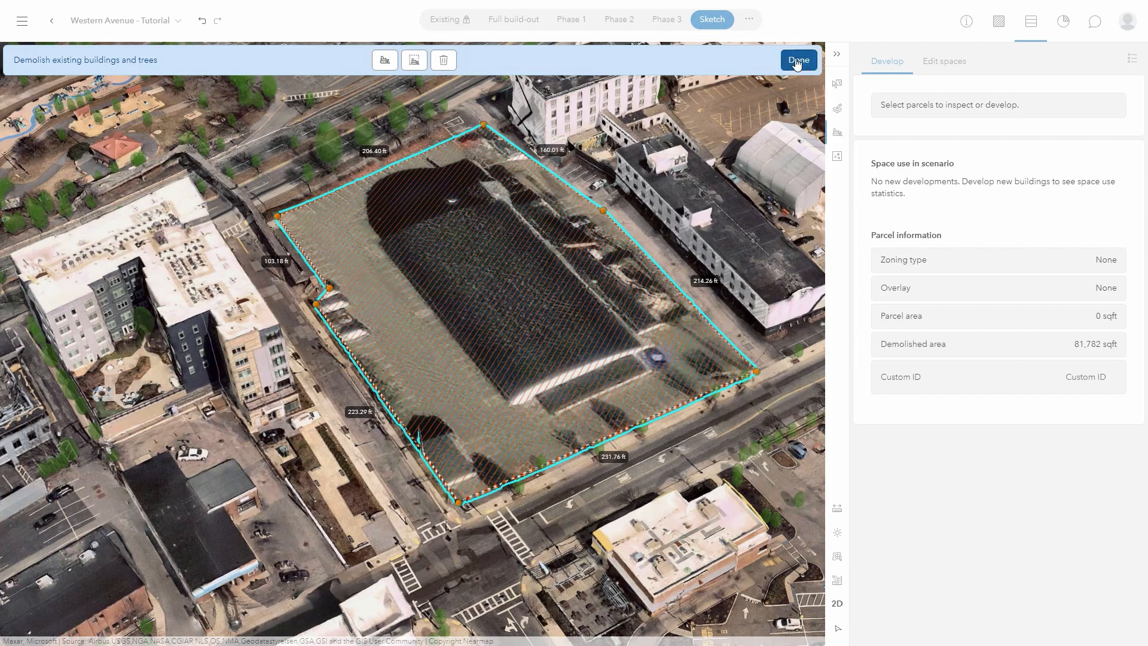
left_click(798, 62)
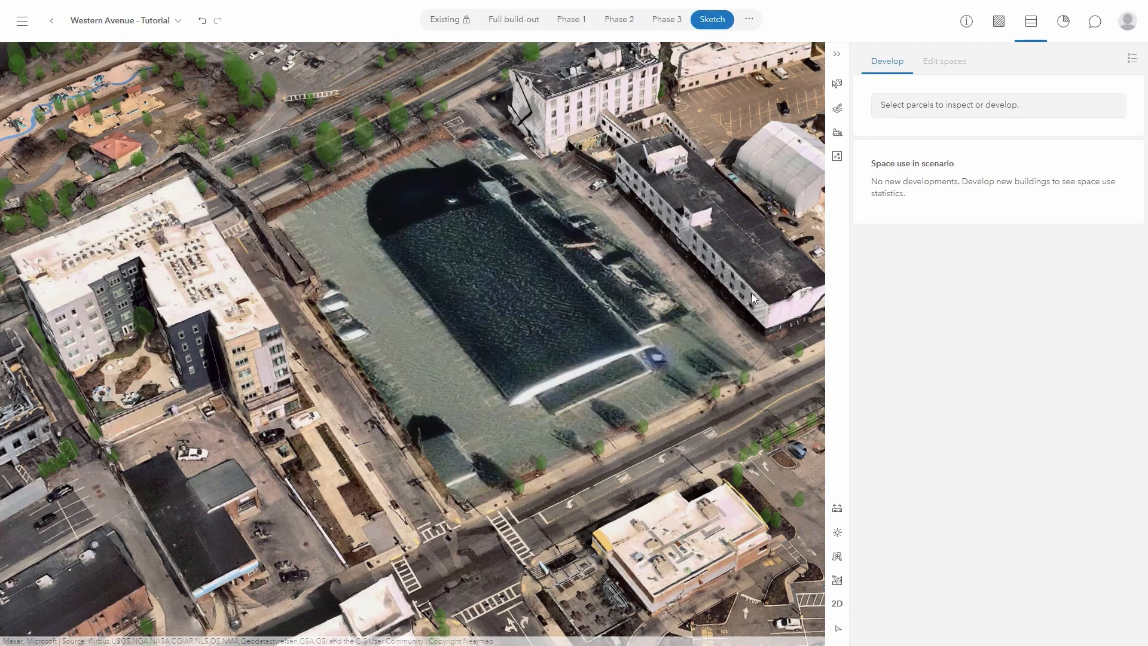
Draw a one-floor rectangular space of about 204 by 76 ft along the parcel's western edge.
left_click(716, 363)
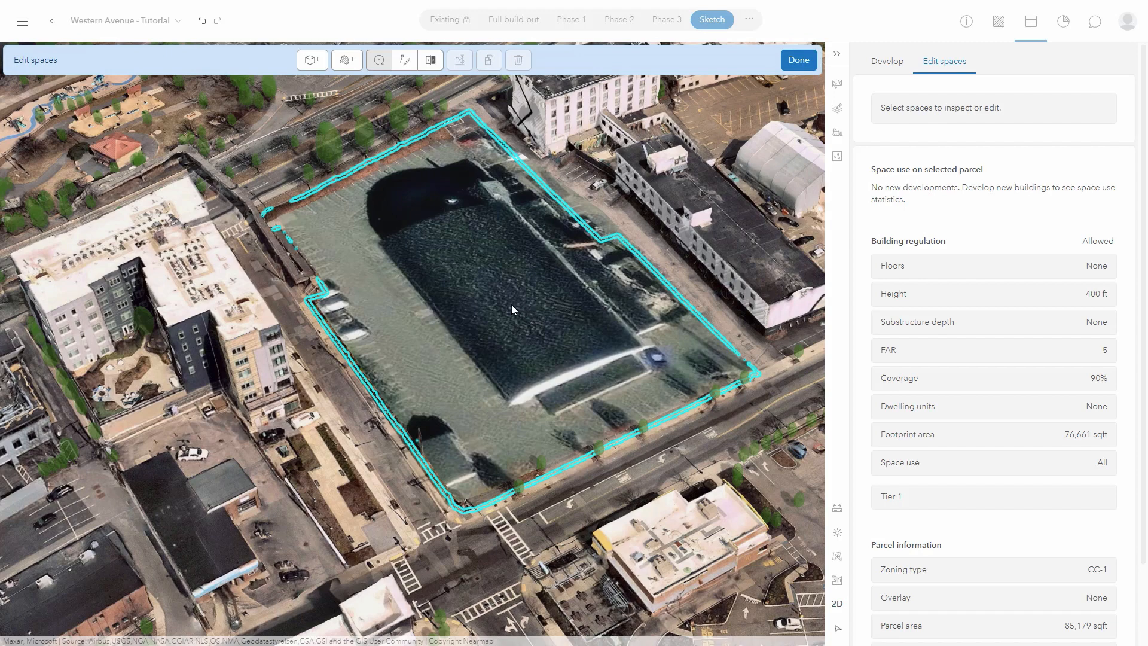
left_click(312, 60)
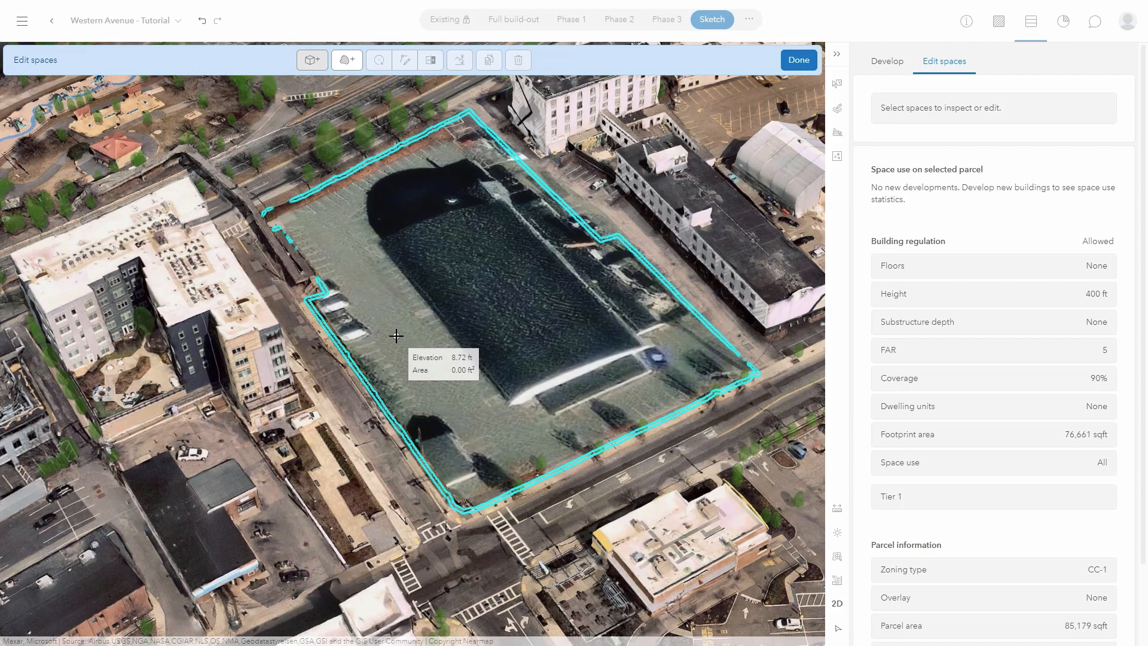
left_click(446, 493)
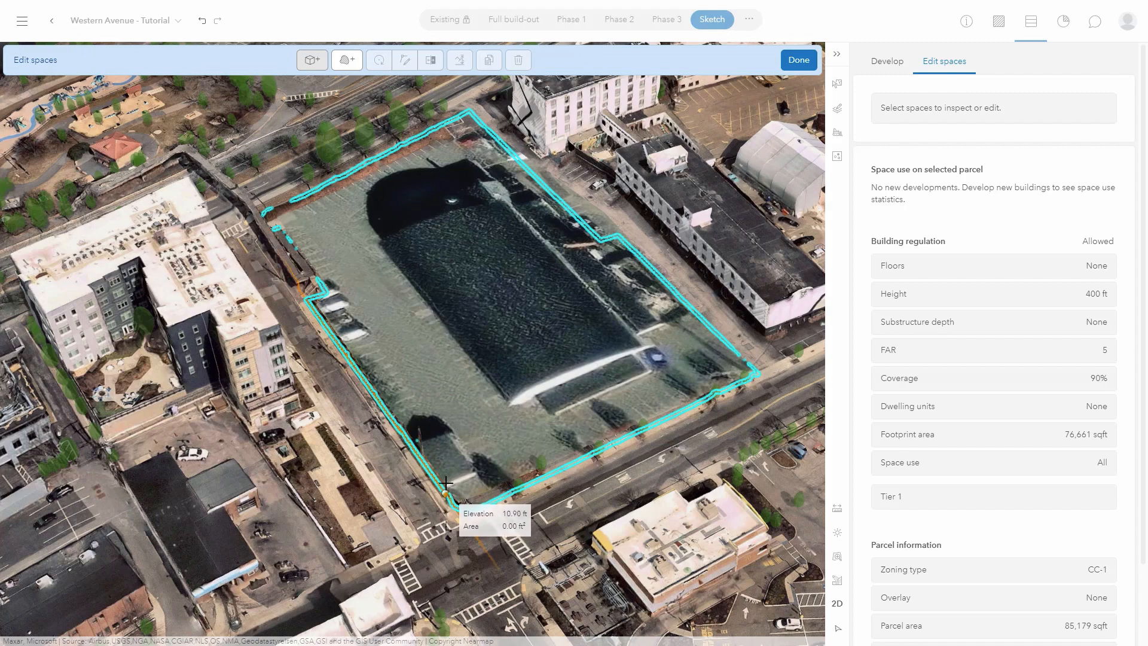
left_click(316, 311)
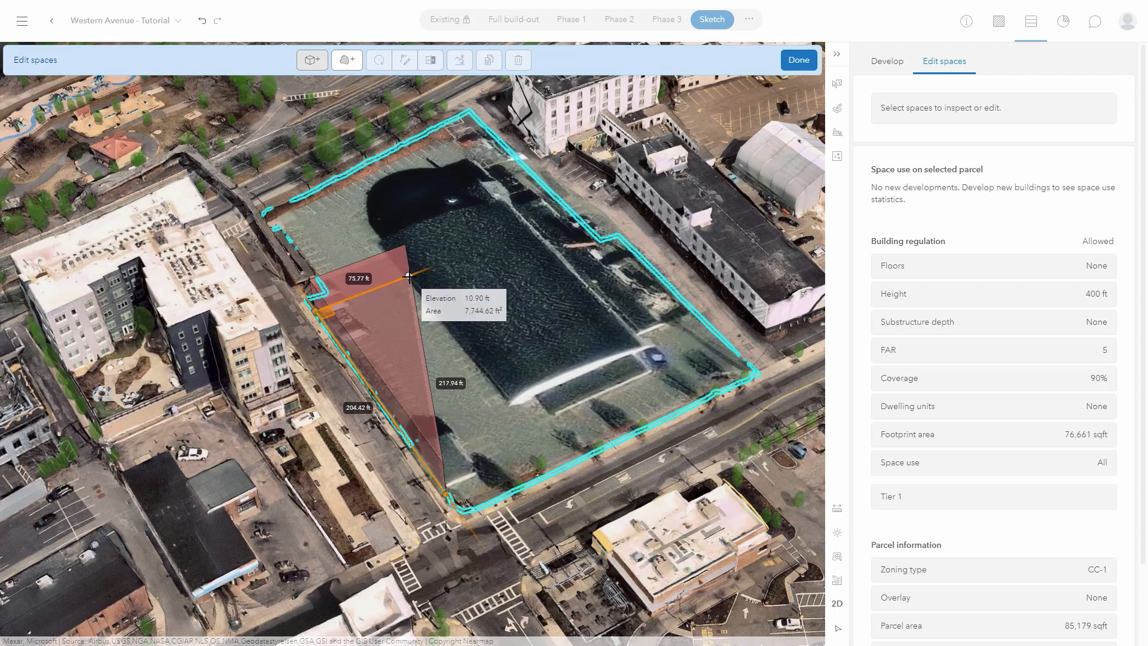
left_click(409, 276)
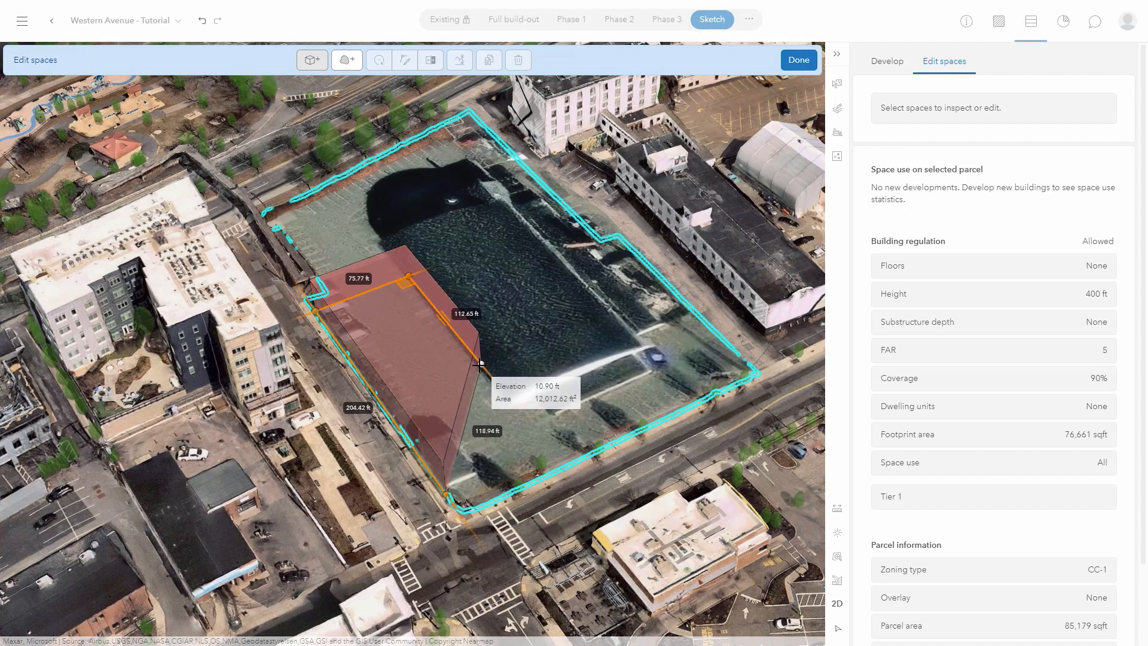
double_click(548, 447)
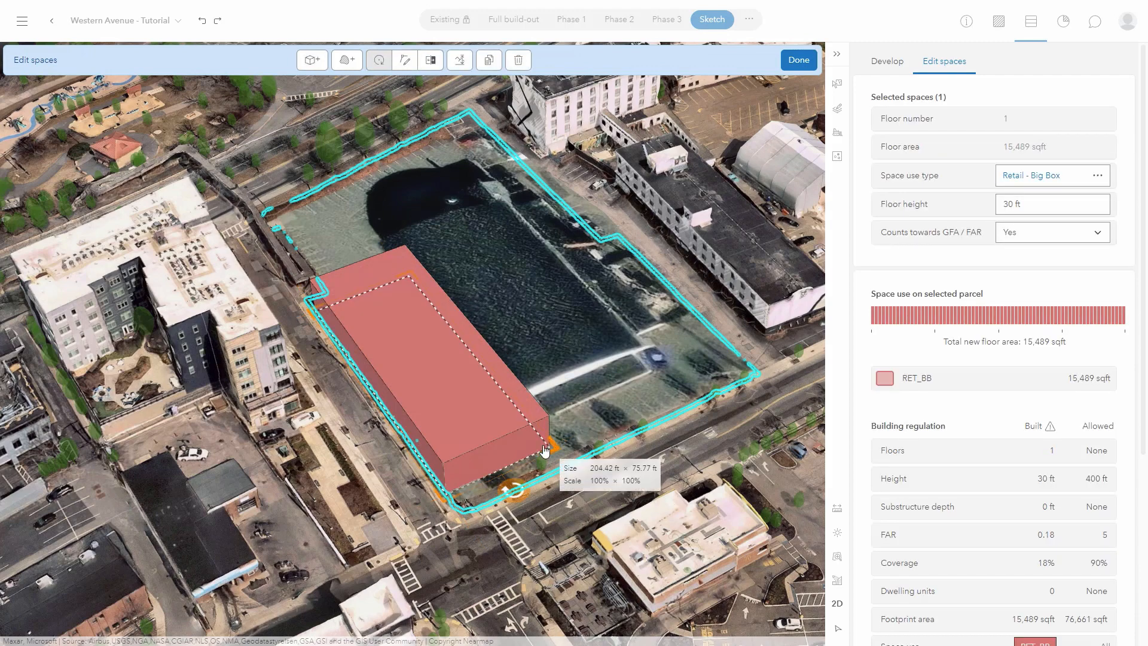
Move and rotate the space to align with the parcel edge, measuring 204.42 by 73.77 ft.
mouse_move(451, 389)
left_mouse_down()
mouse_move(475, 380)
mouse_move(465, 393)
left_mouse_up()
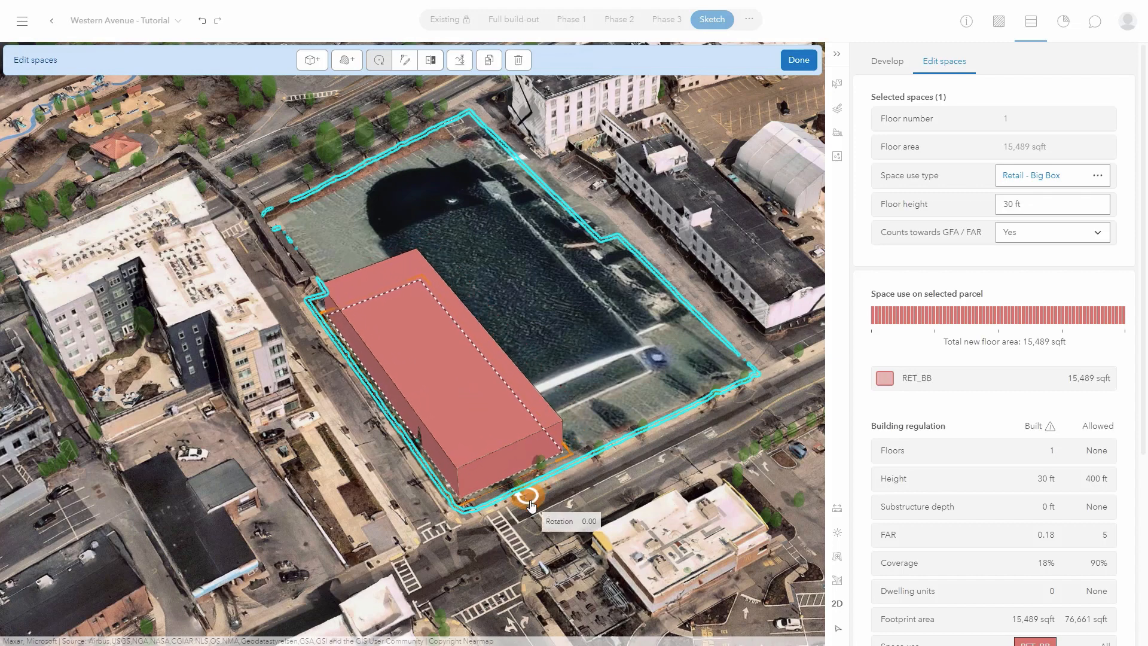
left_click_drag(531, 497, 571, 442)
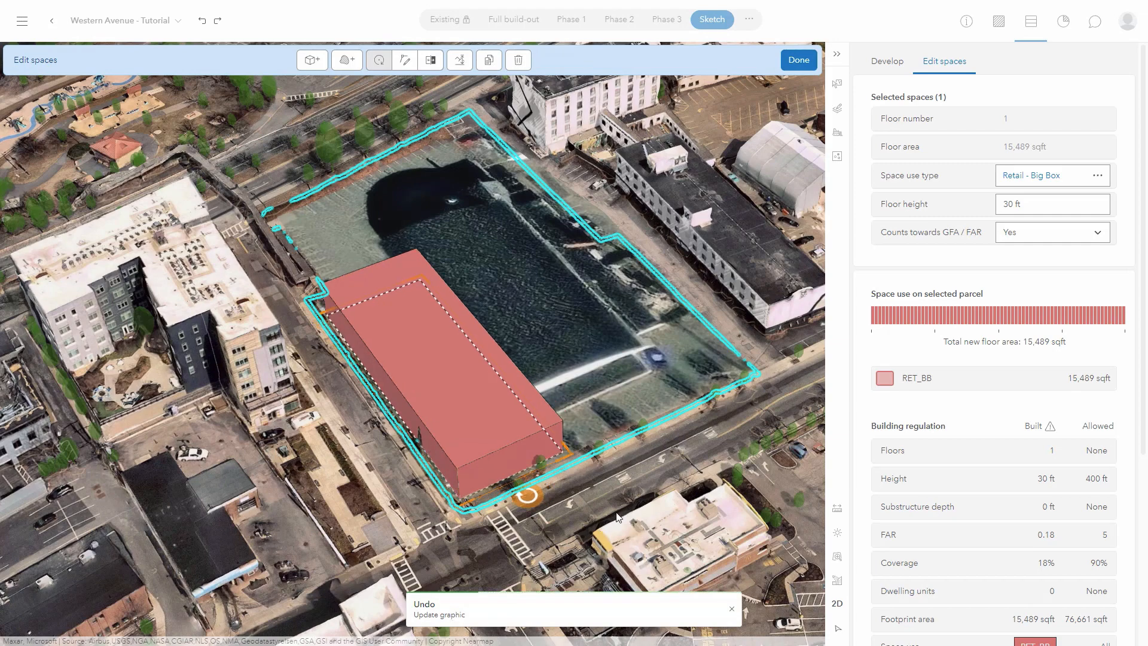
left_click(409, 65)
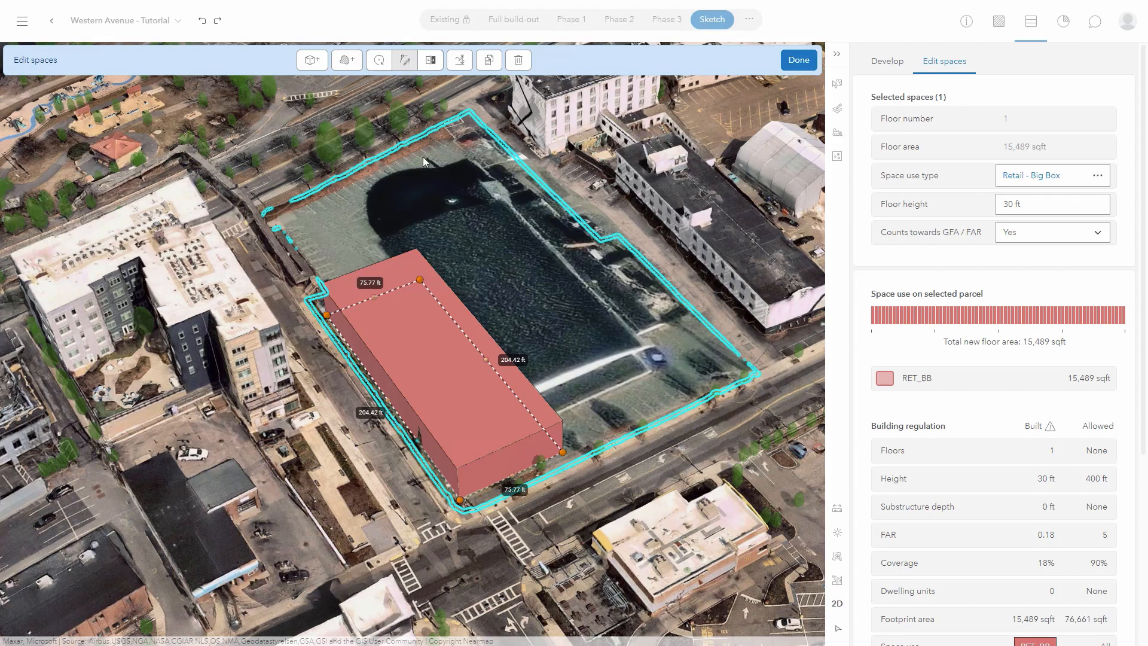
Add a midpoint vertex and push edges outward to form a 26,238 sqft L-shaped footprint.
left_click(487, 361)
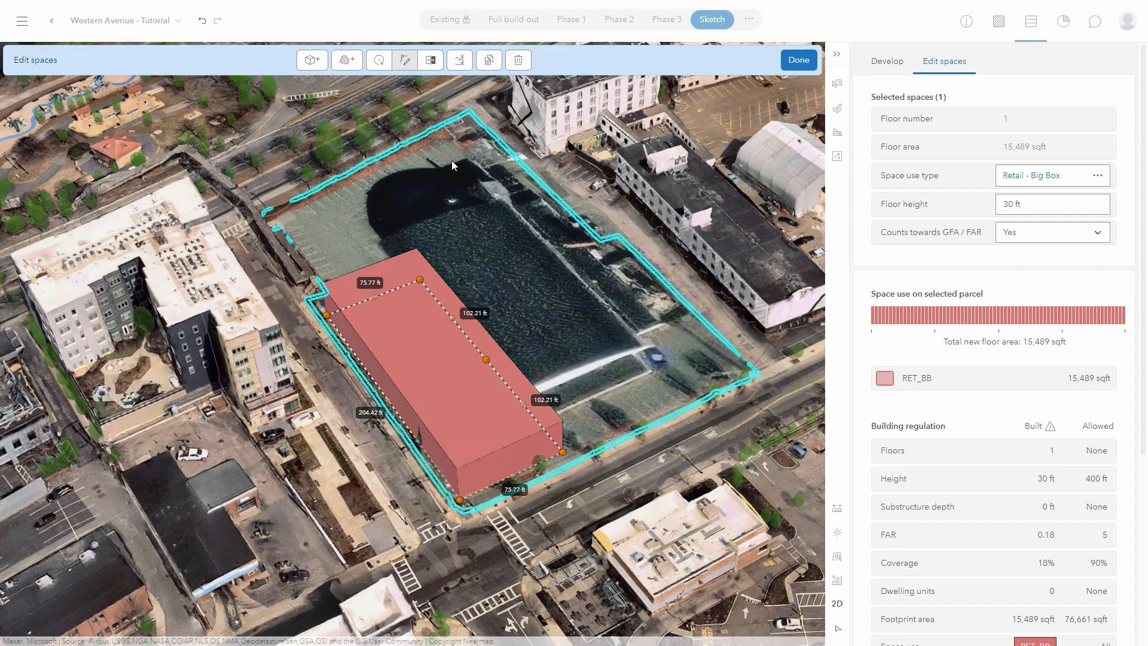
left_click(432, 60)
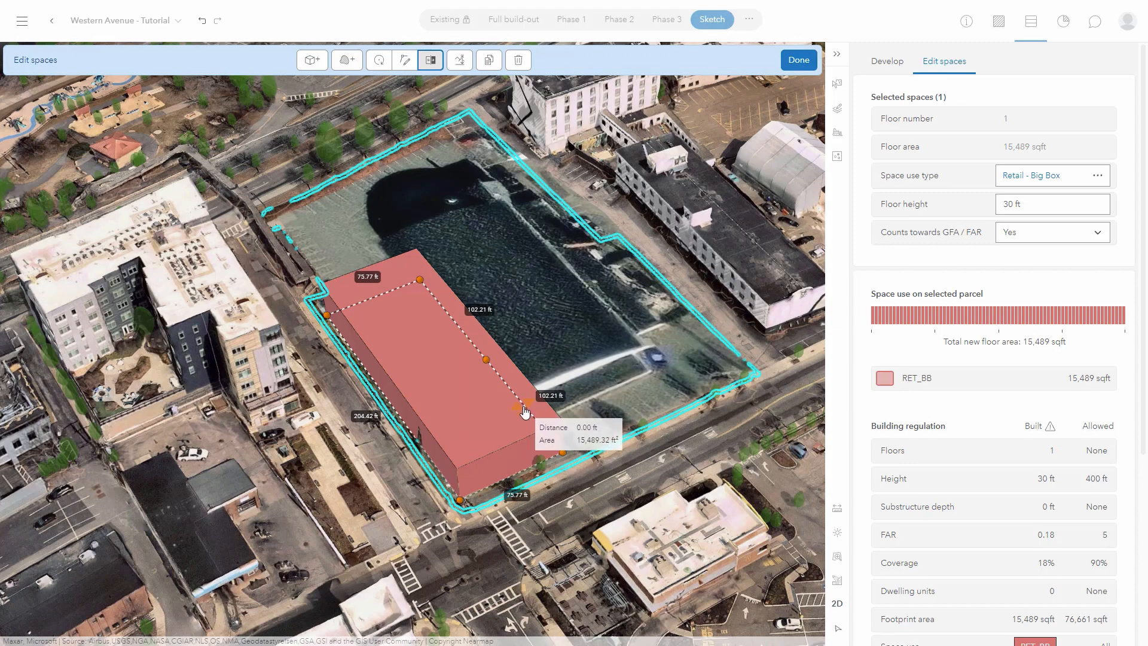
left_click_drag(526, 411, 712, 327)
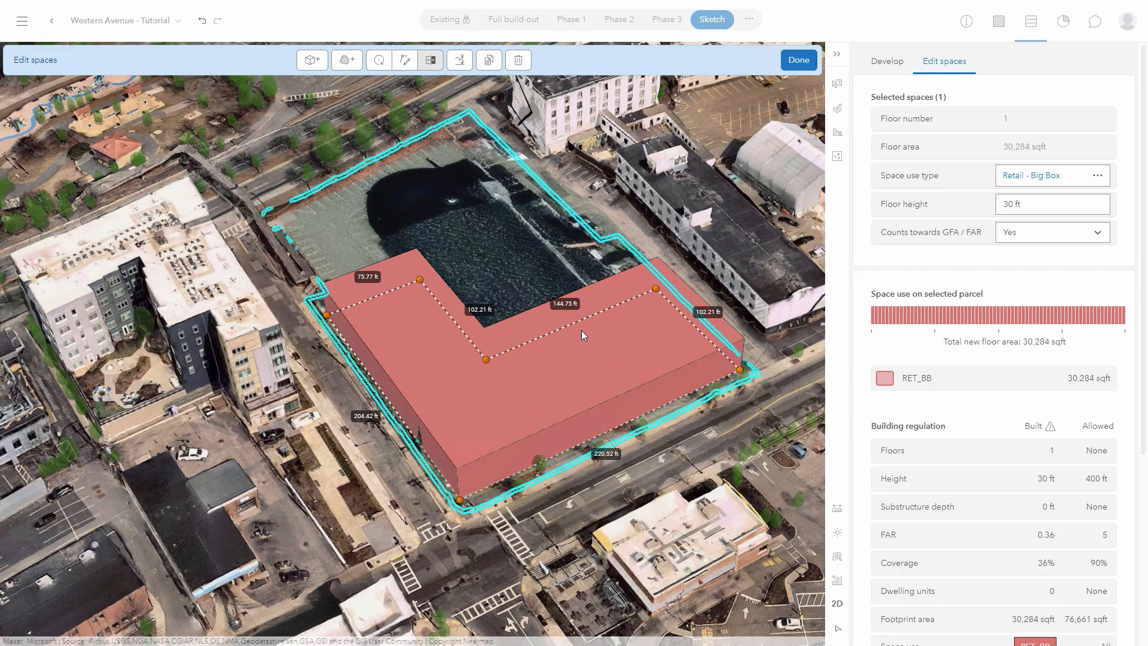
left_click_drag(579, 325, 599, 347)
left_click_drag(600, 349, 601, 349)
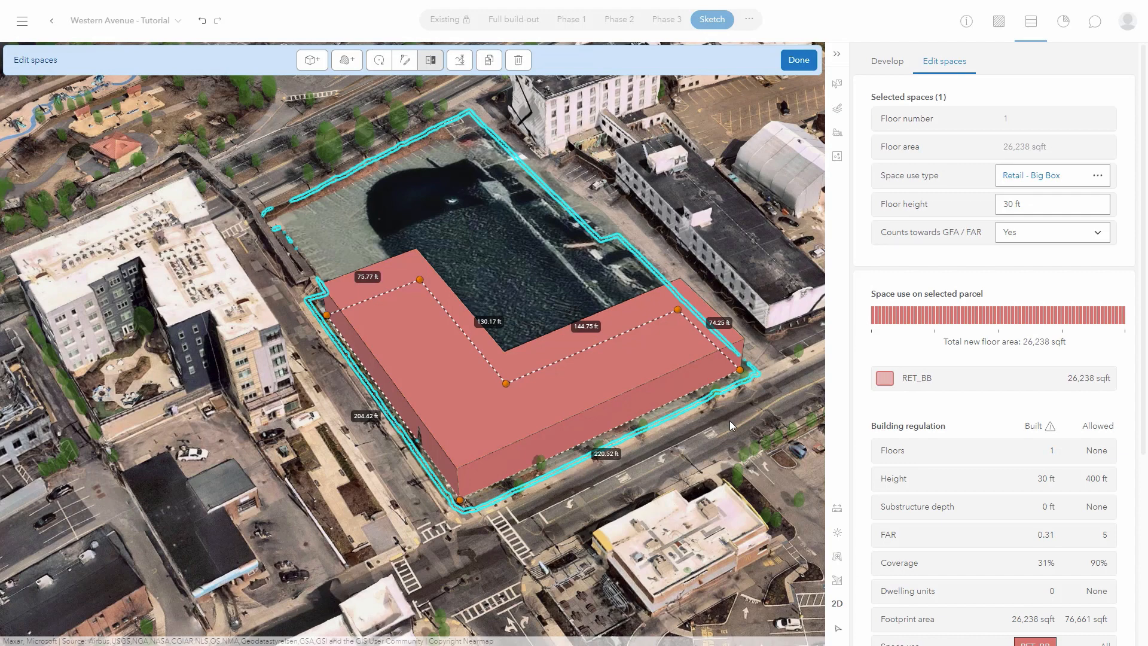
left_click(1103, 181)
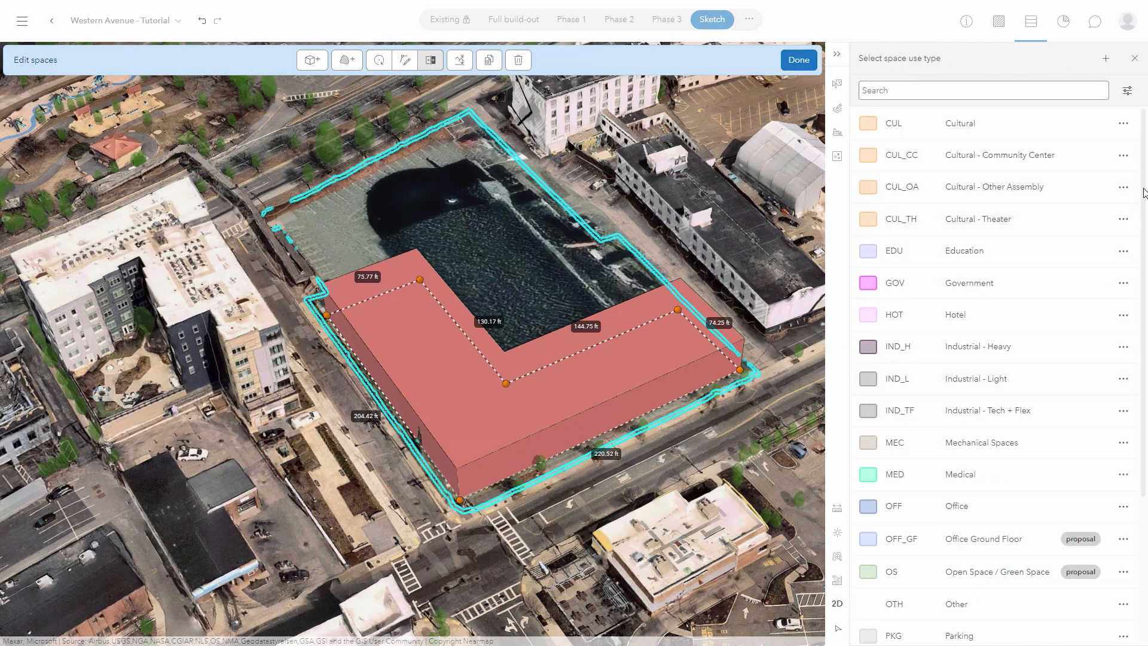
Set the L-shaped space's use type to RES_MF Residential Multi-Family.
scroll(1117, 346, "down", 3)
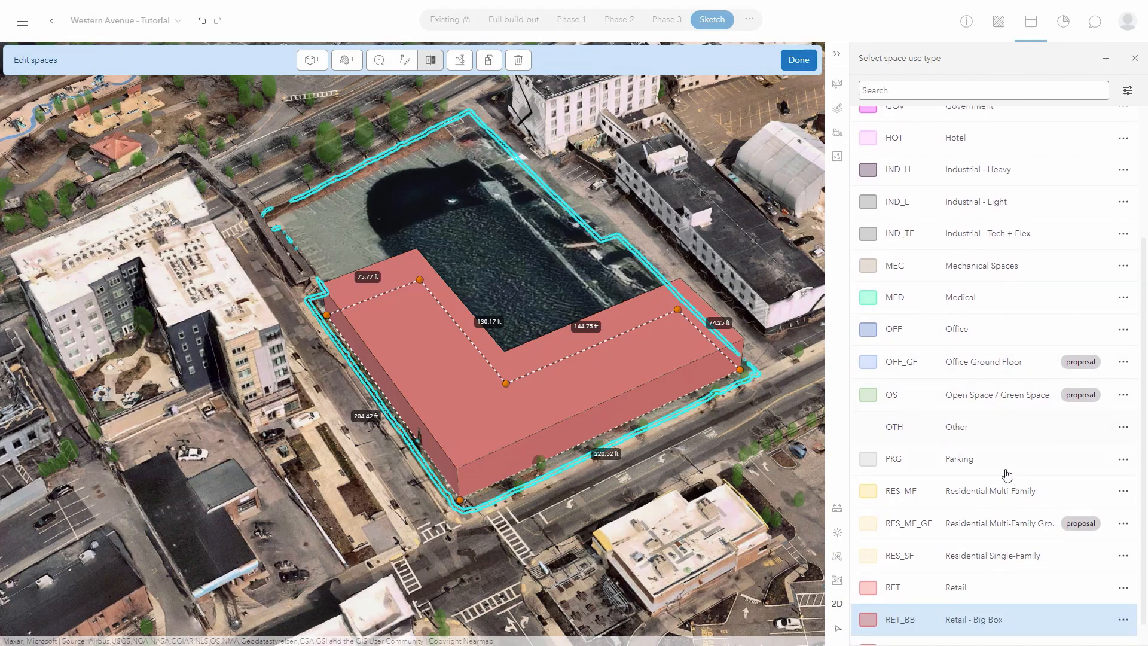
left_click(990, 496)
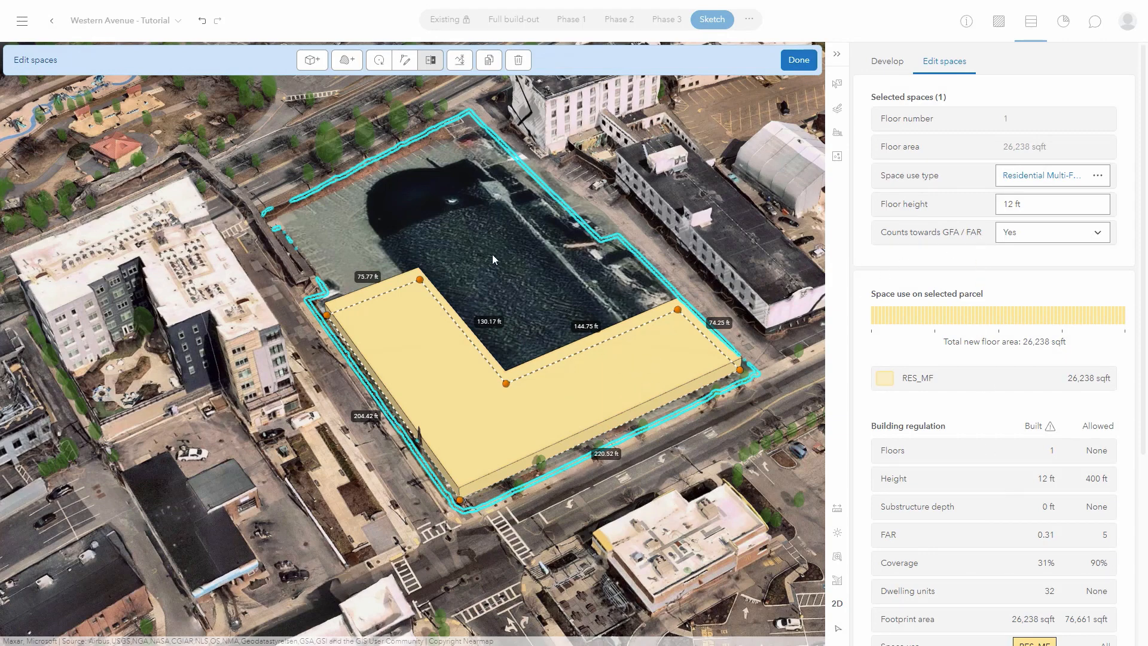
Duplicate the floor four times for a 5-storey, 60 ft building totalling 131,188 sqft.
left_click(489, 61)
left_click(489, 61)
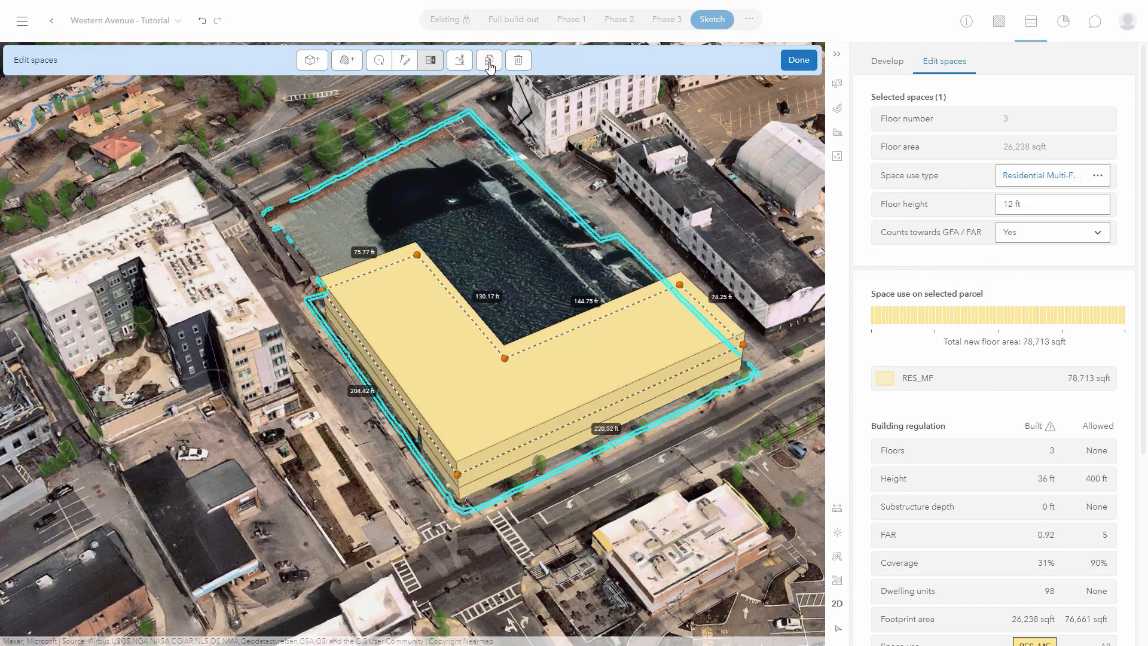
left_click(489, 61)
left_click(489, 61)
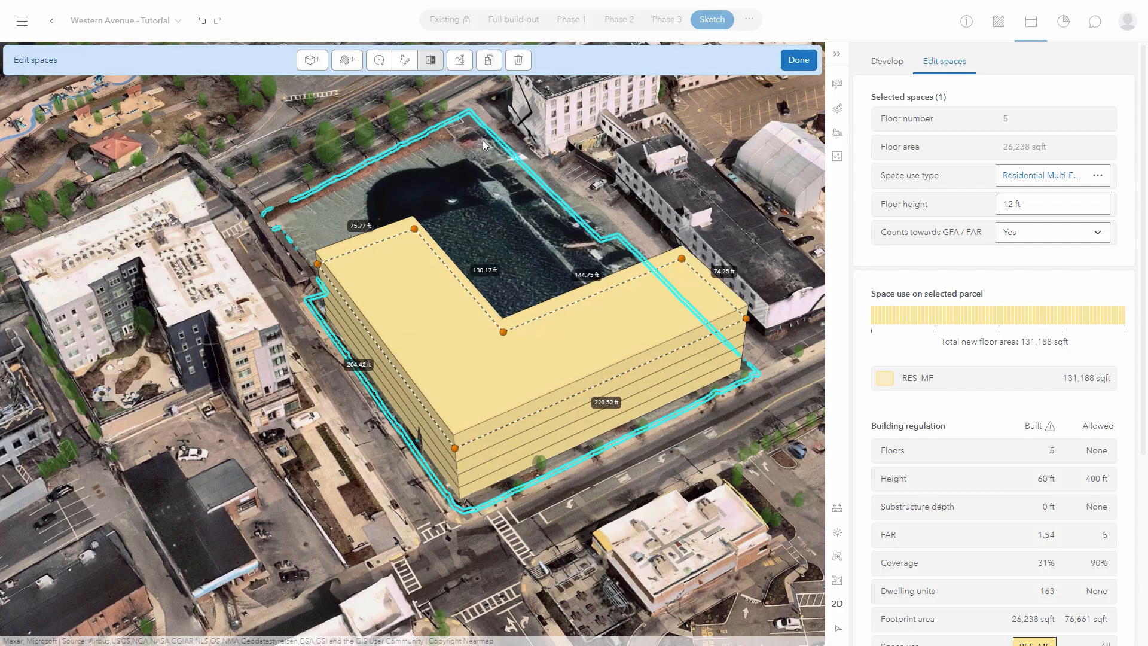
left_click(713, 376)
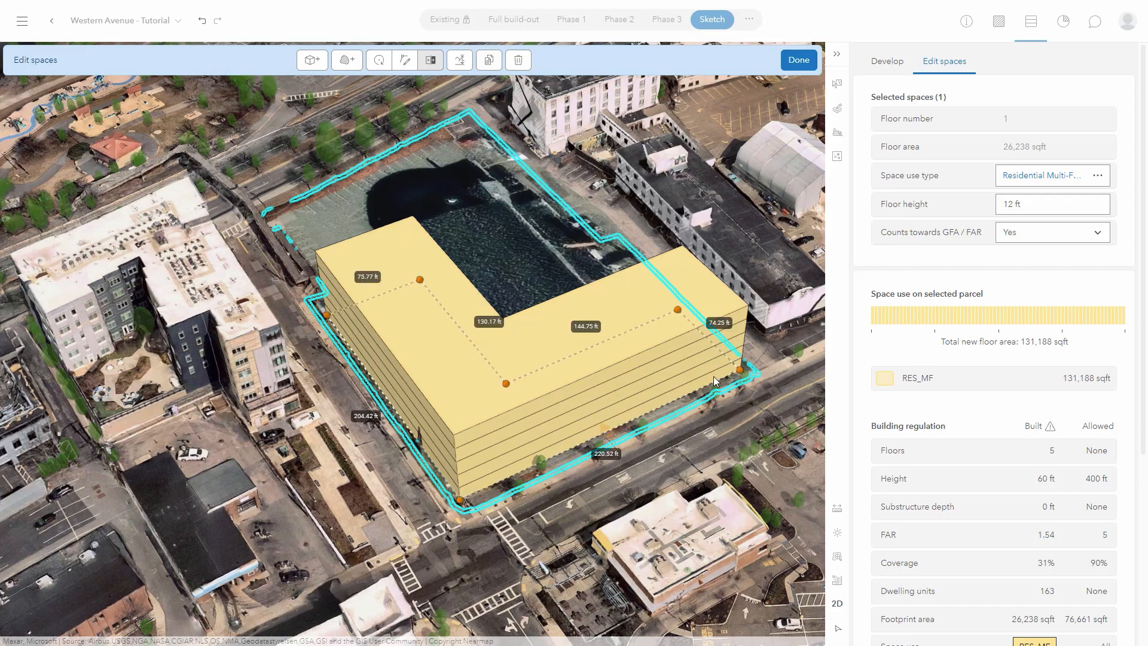
left_click(1103, 176)
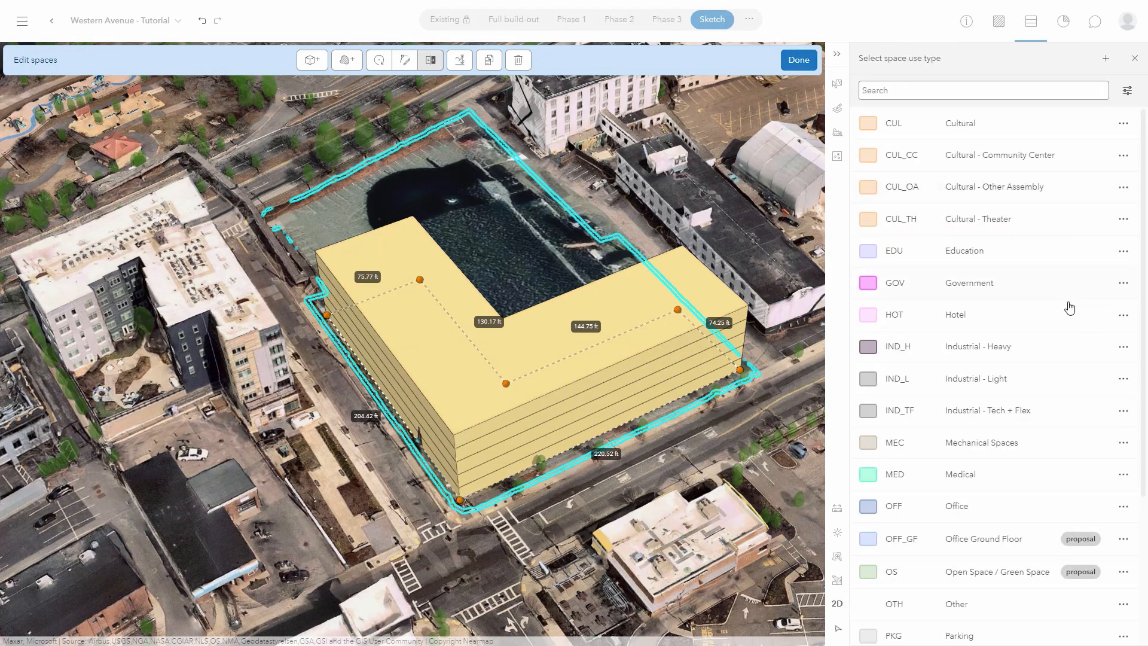
Make the ground floor a 15 ft RES_MF_GF space and set back two outer sides of the top floor.
scroll(1067, 350, "down", 3)
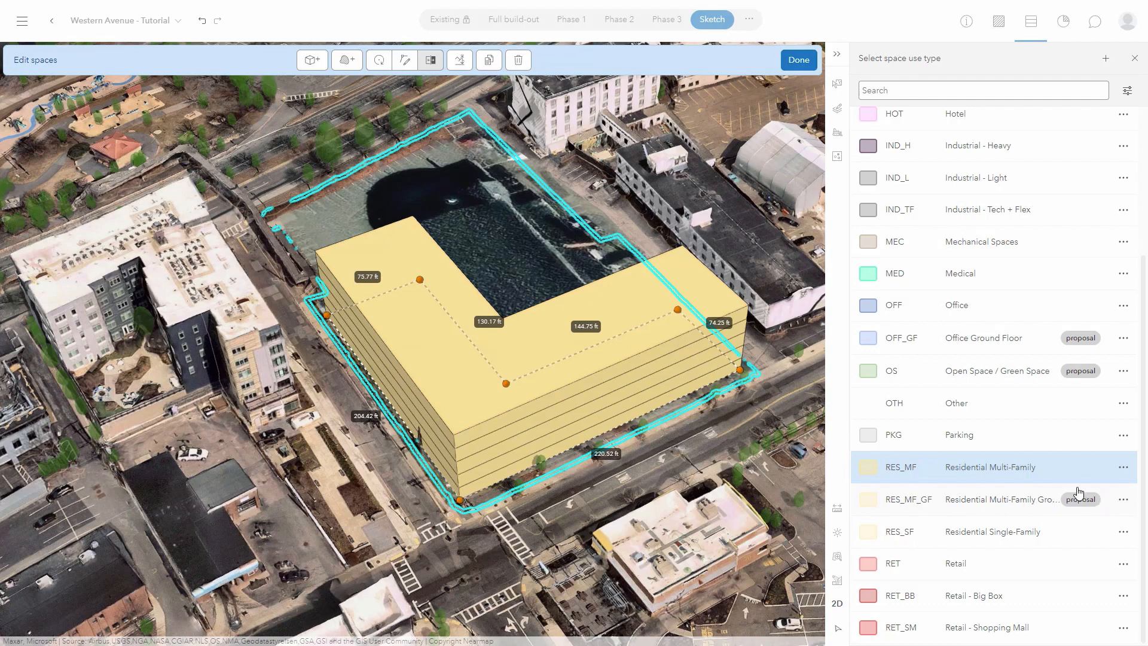
left_click(1039, 509)
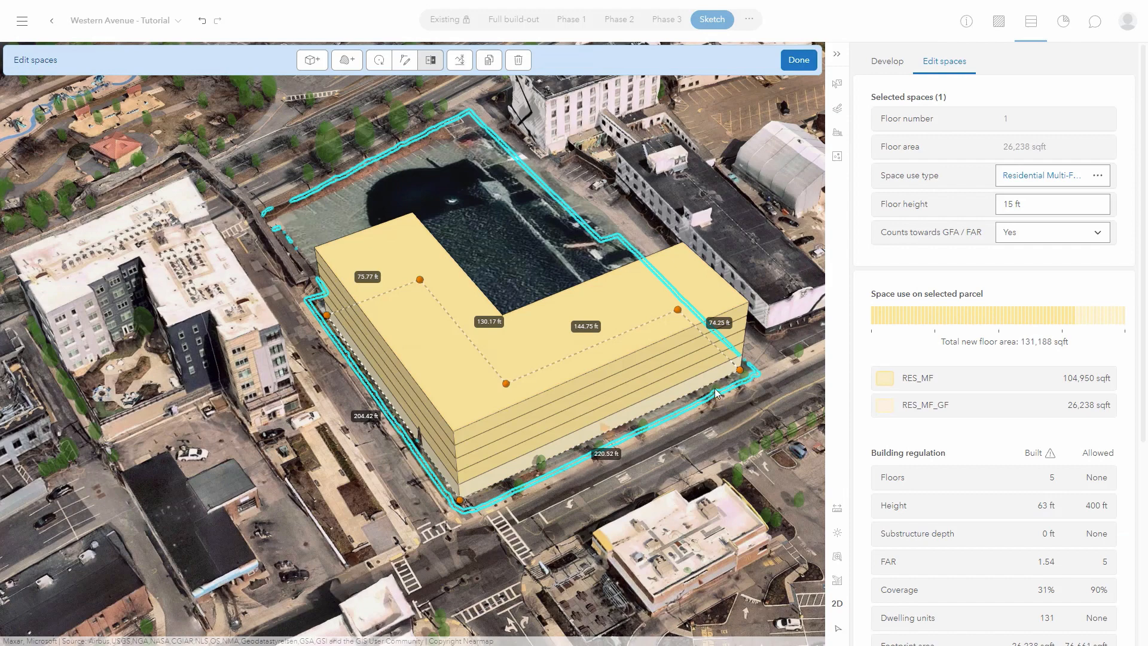
left_click(638, 287)
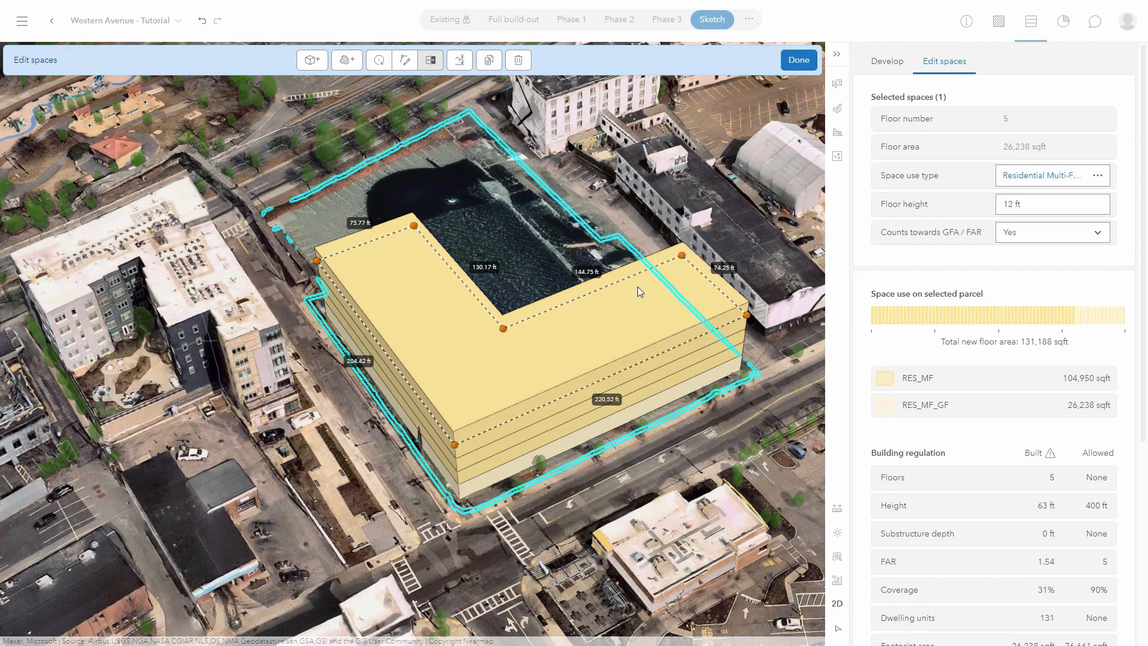
mouse_move(611, 373)
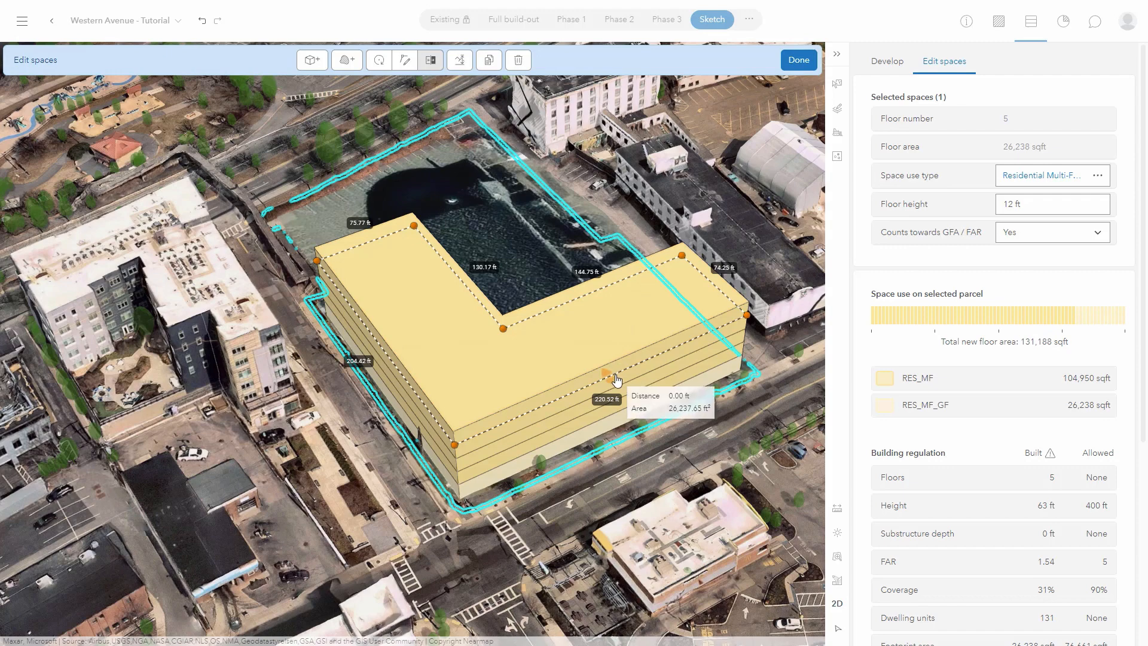
left_click_drag(611, 372, 601, 360)
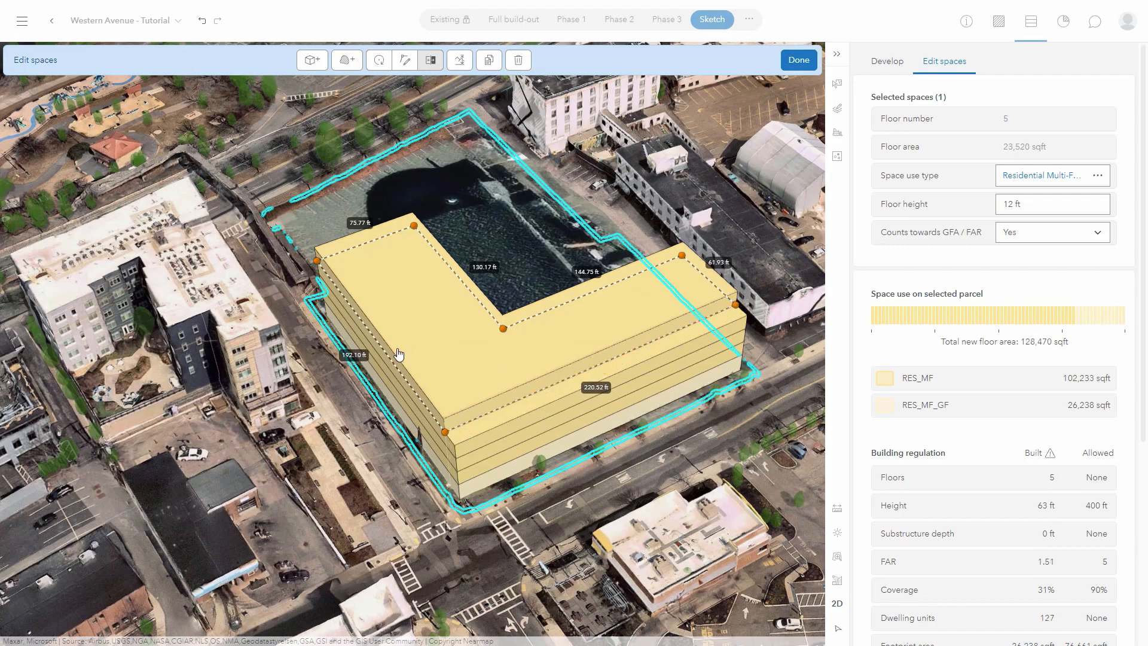
mouse_move(387, 348)
left_click_drag(386, 349, 405, 339)
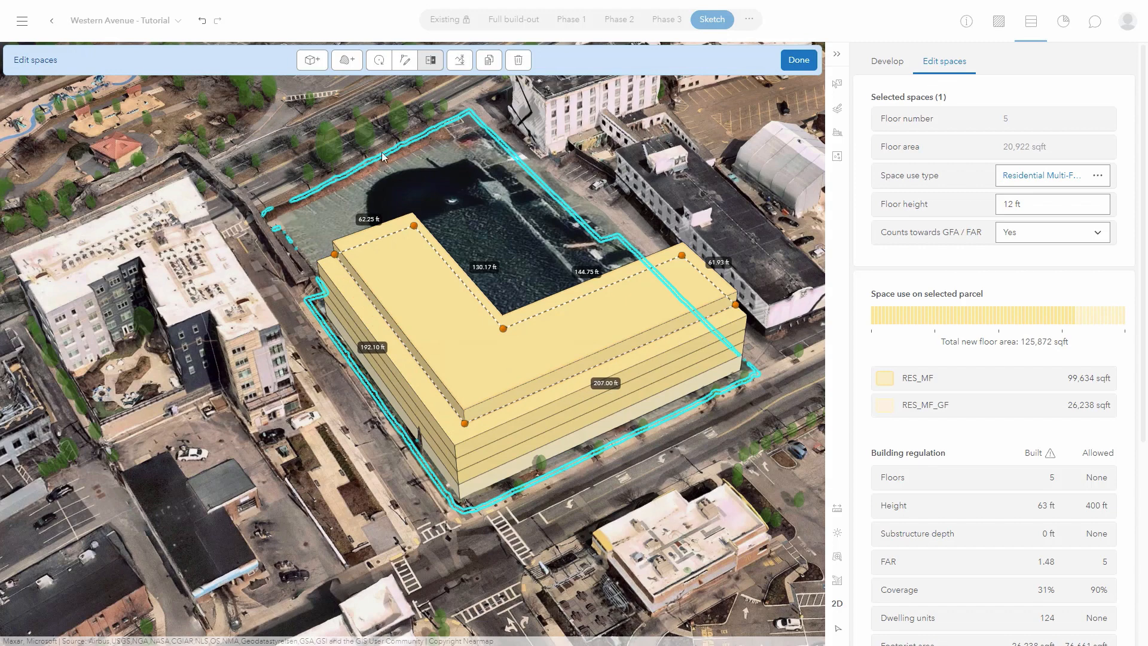
left_click(318, 64)
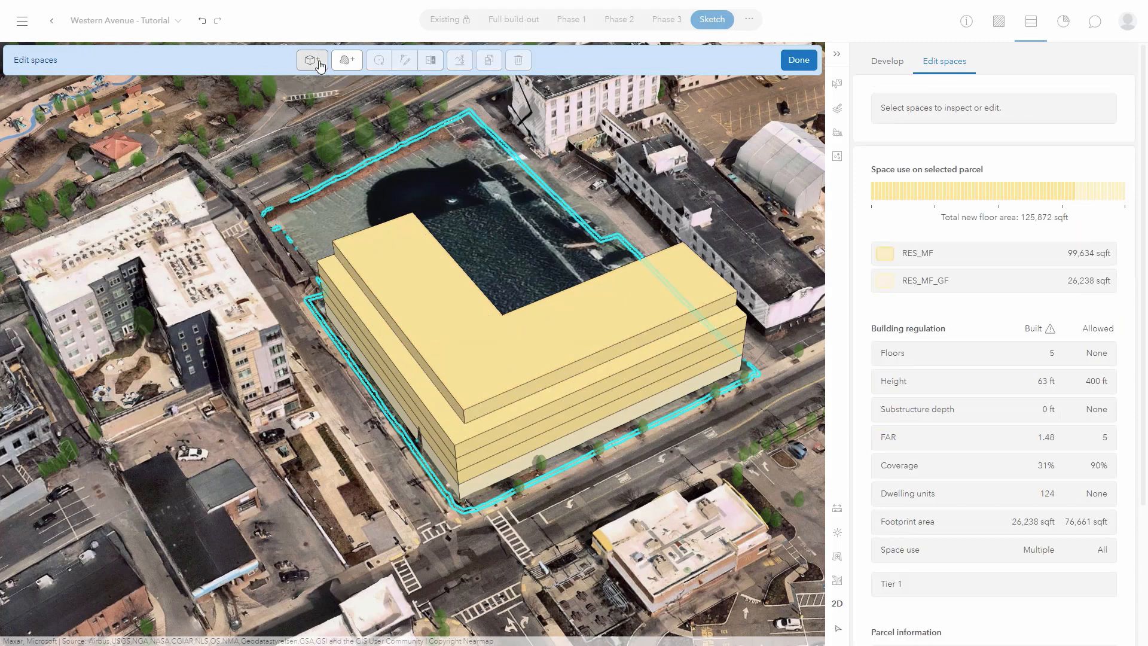
Sketch a new rooftop space and pull its corners outward to widen it.
left_click(464, 410)
left_click(418, 351)
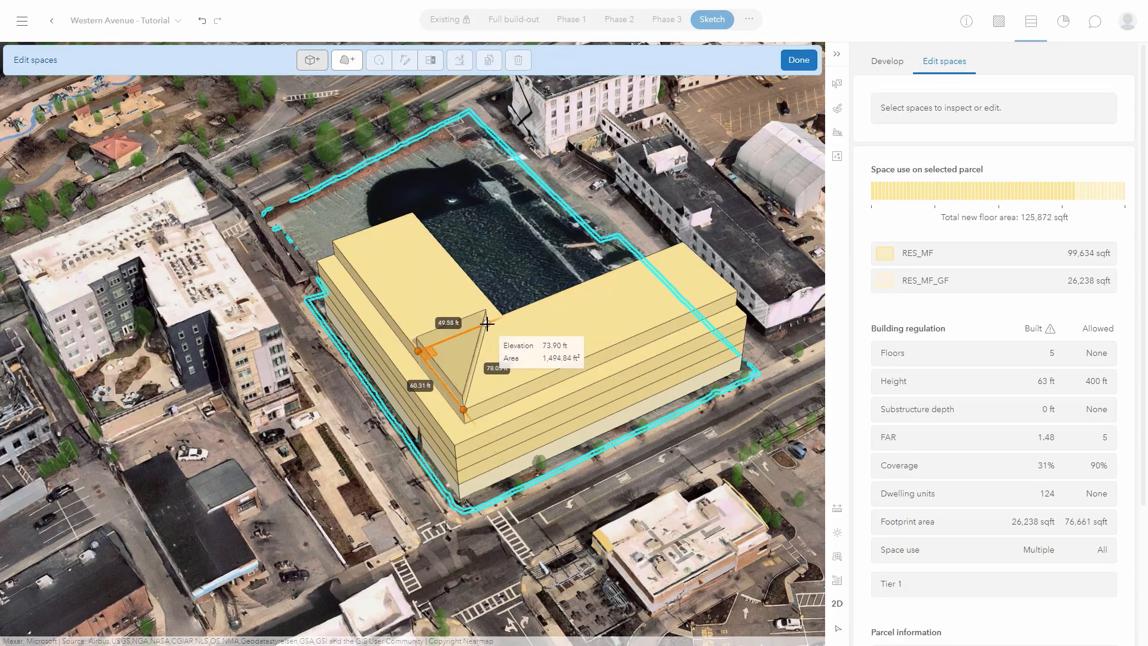
left_click(486, 323)
double_click(530, 378)
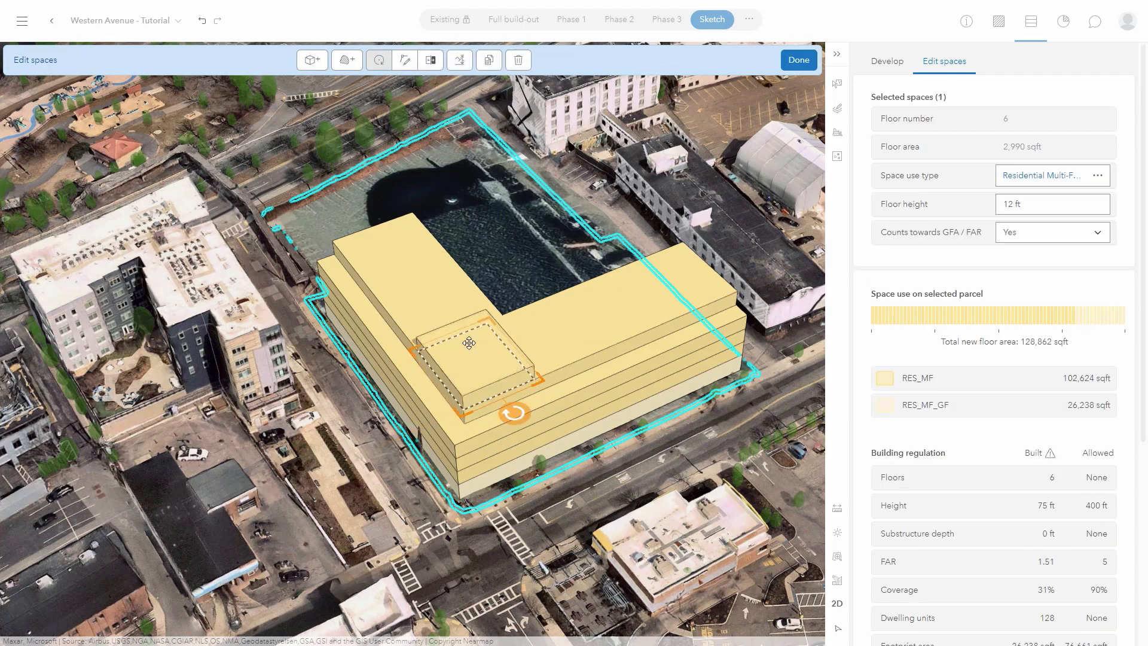
left_click(404, 60)
left_click_drag(486, 323, 502, 315)
left_click_drag(535, 379, 553, 371)
left_click_drag(422, 350, 414, 335)
Stack three copies of the rooftop floor, then delete seven upper floors.
left_click(489, 61)
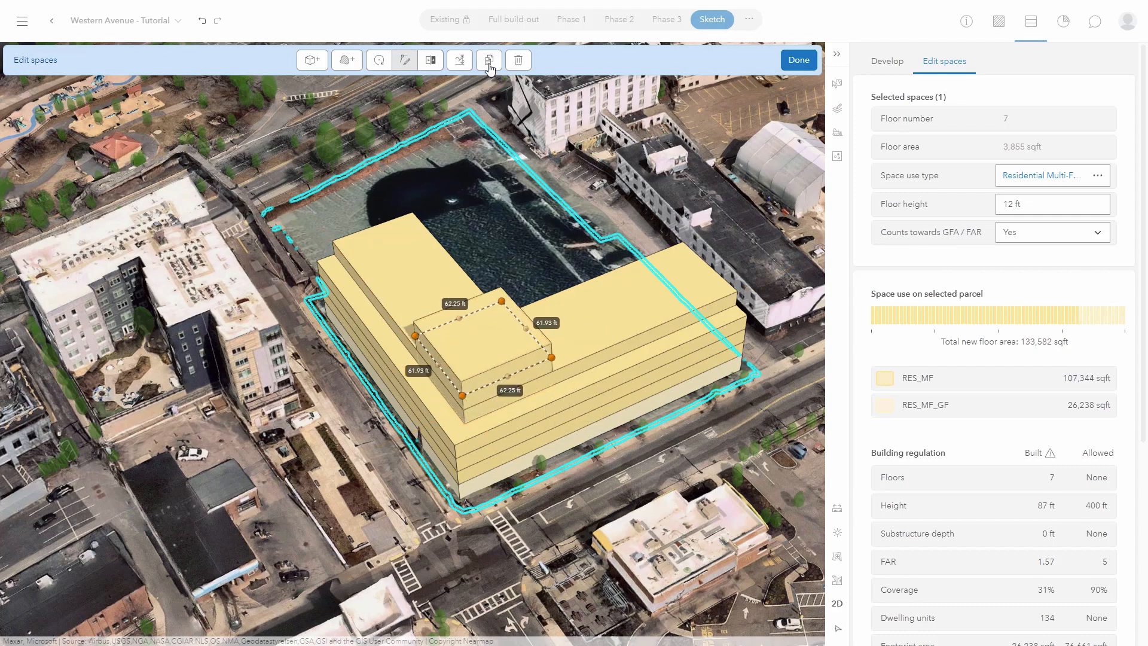
left_click(489, 61)
left_click(489, 61)
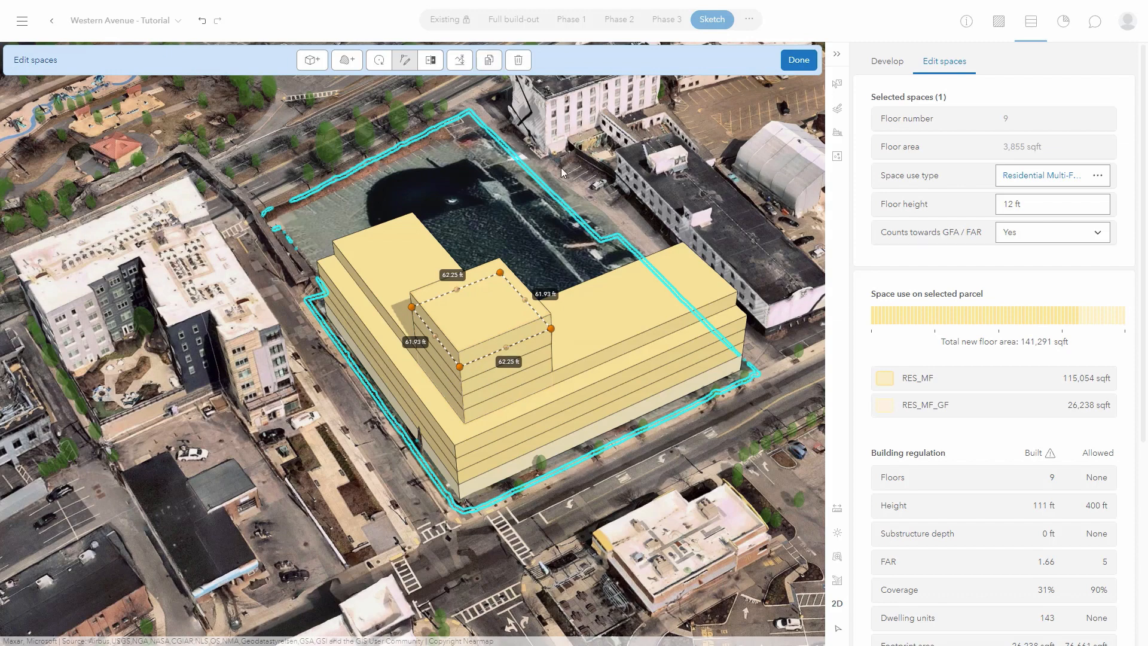
left_click(515, 64)
left_click(514, 64)
left_click(515, 65)
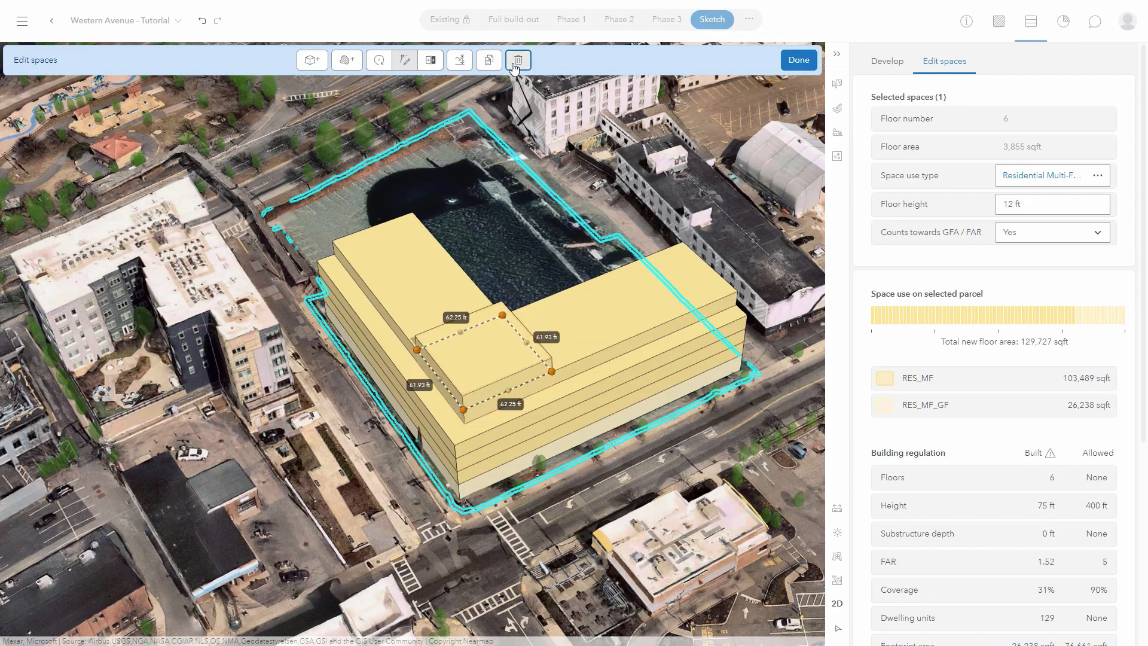
left_click(515, 64)
left_click(514, 65)
left_click(515, 64)
left_click(514, 65)
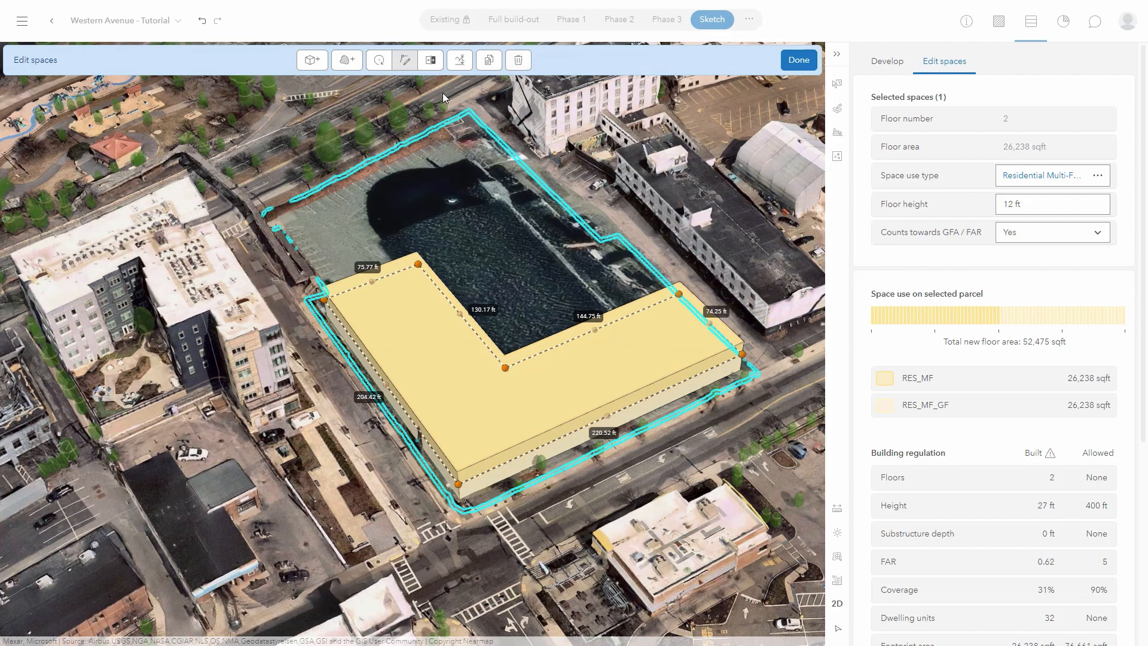
Undo three floor deletions so the L-shaped building is back at five storeys.
left_click(205, 22)
left_click(204, 23)
left_click(205, 22)
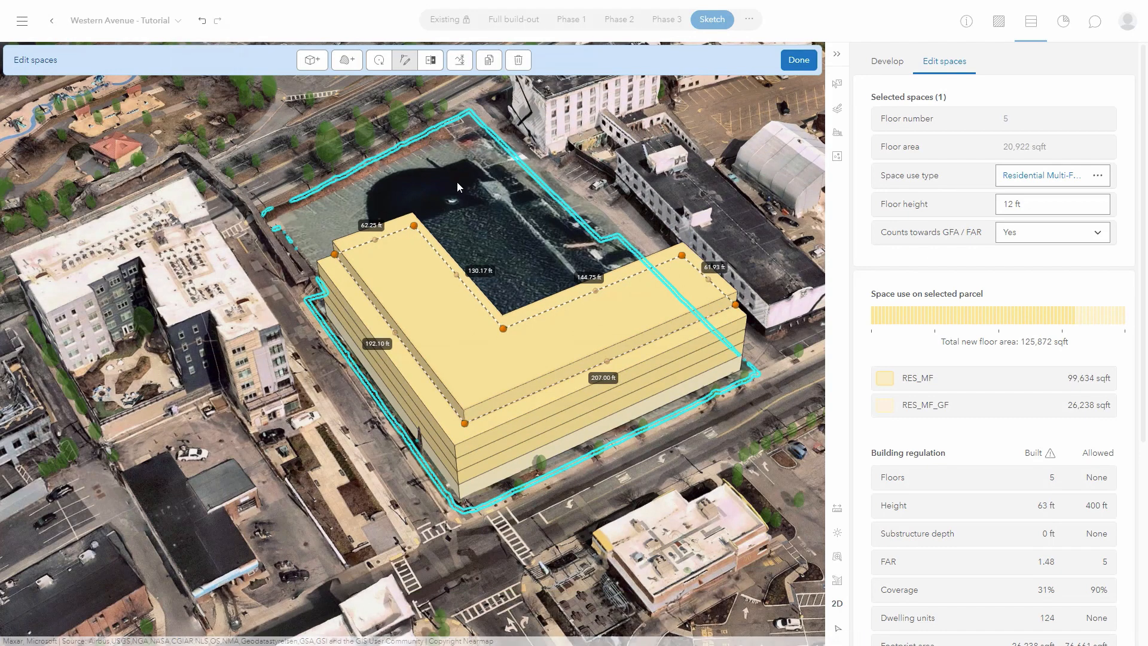
left_click_drag(411, 175, 479, 257)
right_click_drag(421, 260, 601, 276)
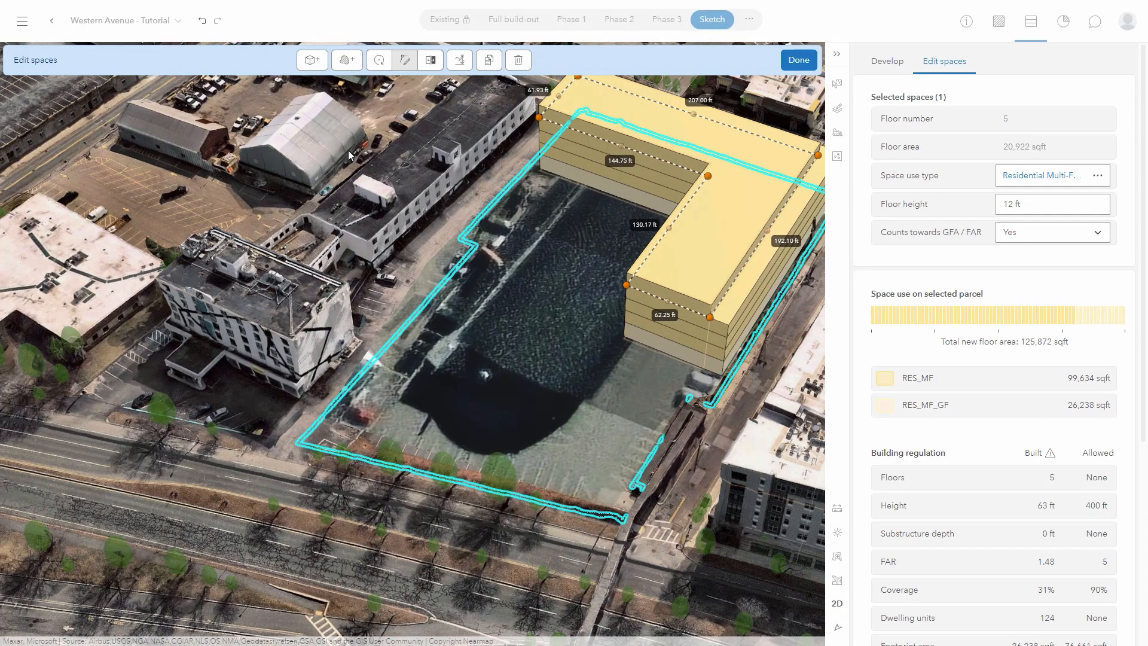
Outline a new space over the open front part of the parcel.
left_click(347, 59)
left_click(297, 443)
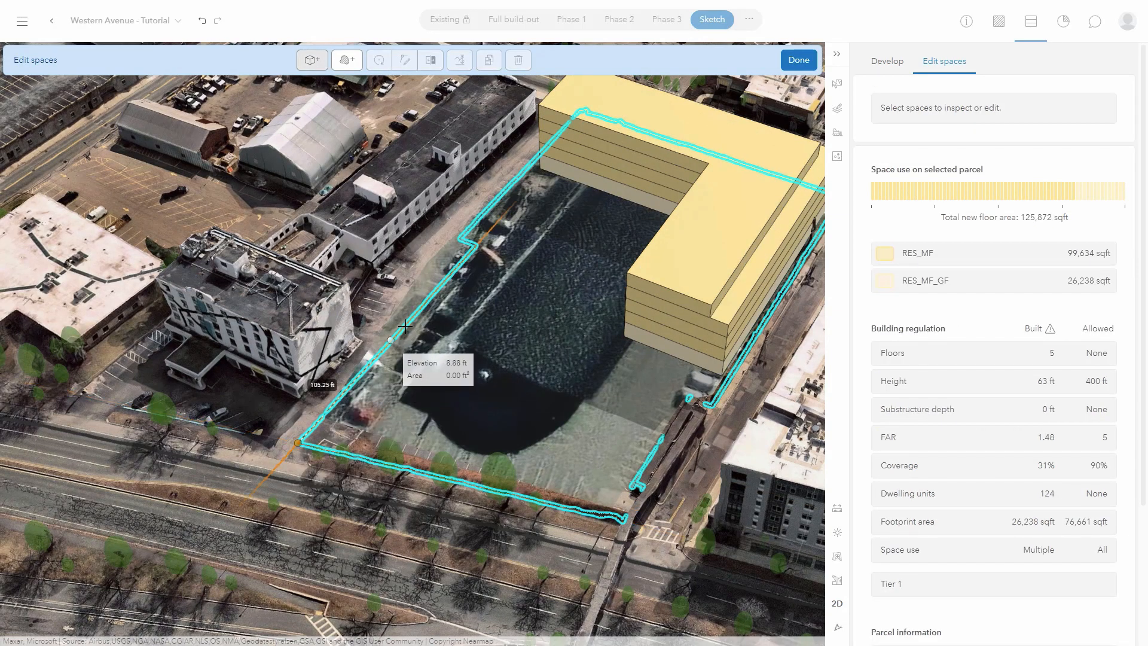
left_click(410, 319)
left_click(658, 425)
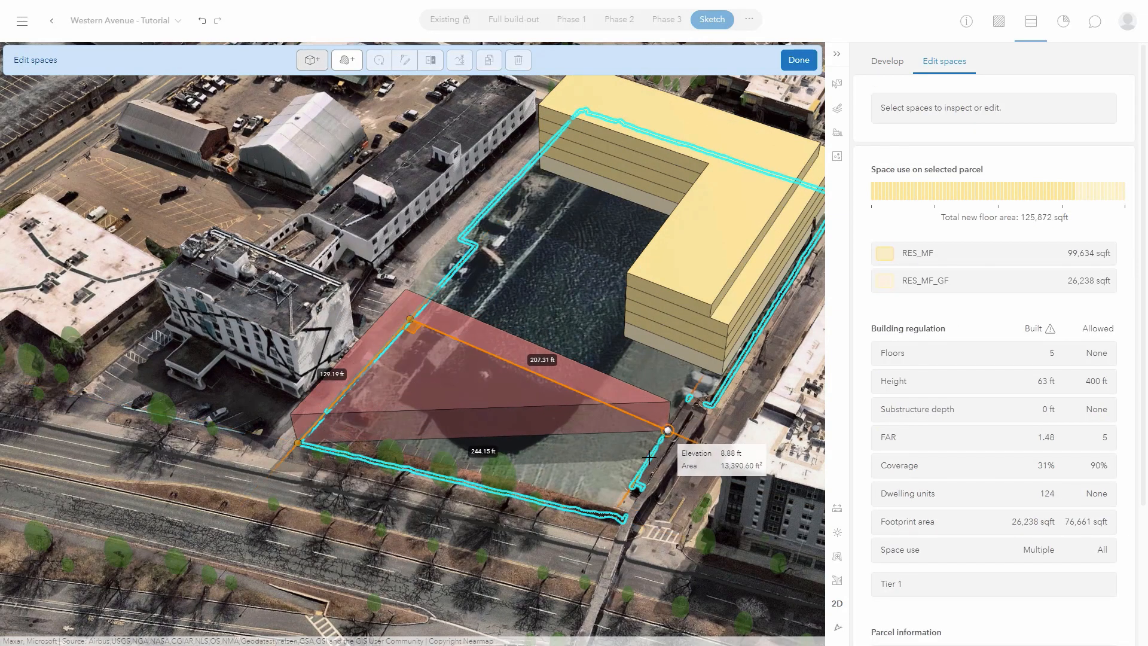
double_click(608, 515)
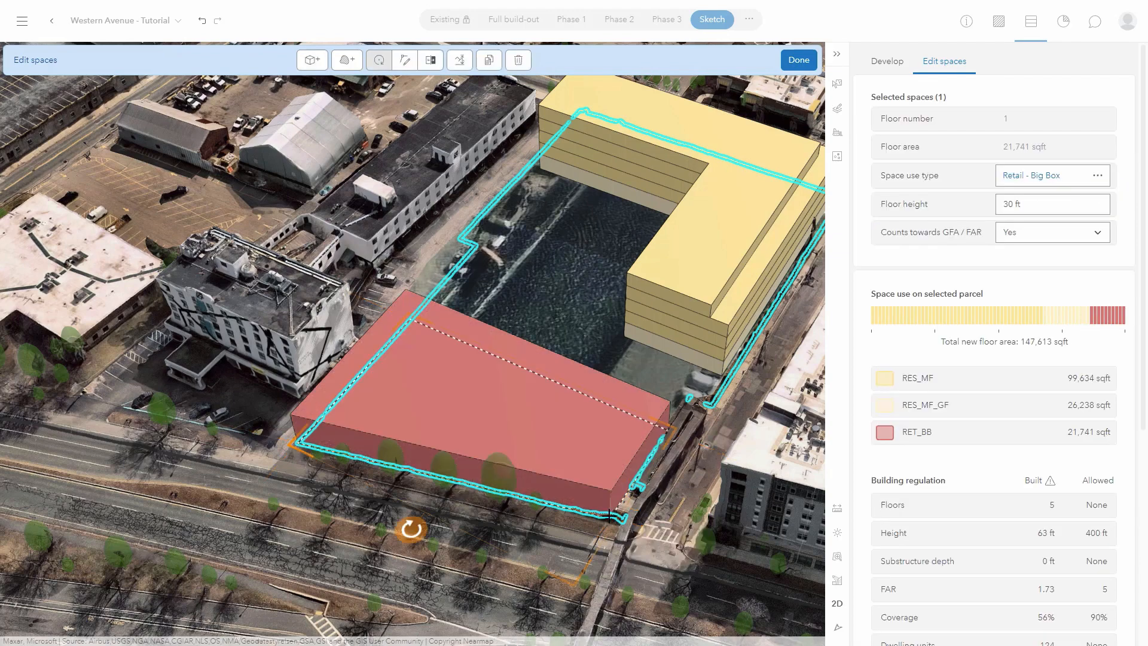
Set the new space's use type to Parking and stack it to three levels.
left_click(1099, 175)
scroll(955, 592, "down", 2)
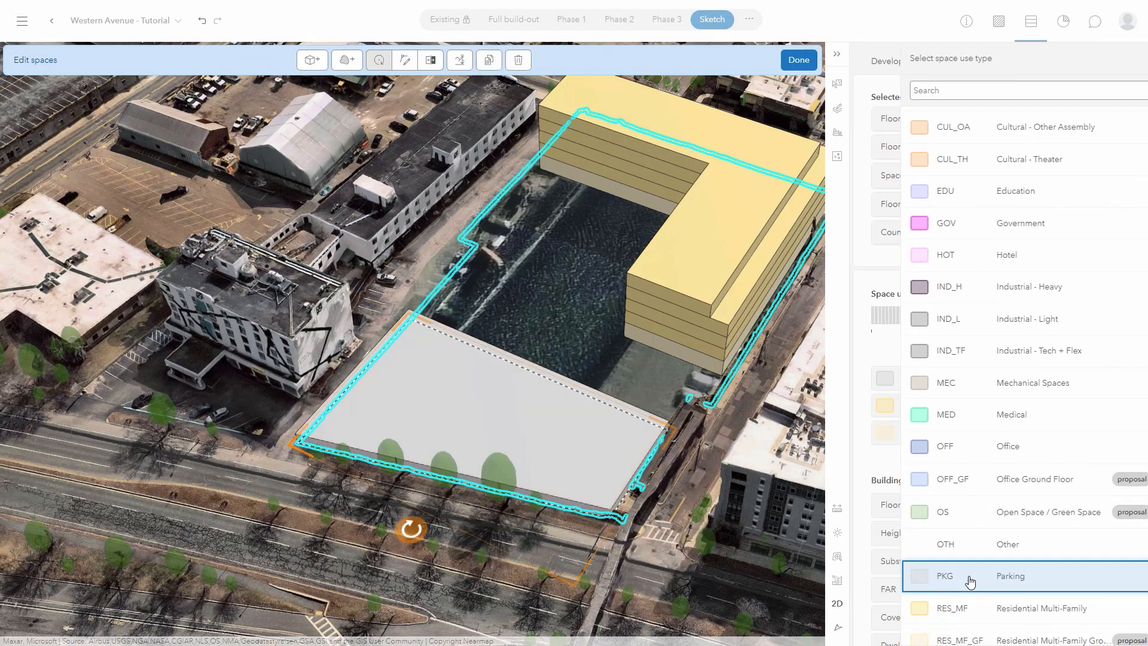
left_click(970, 579)
left_click(489, 61)
left_click(489, 61)
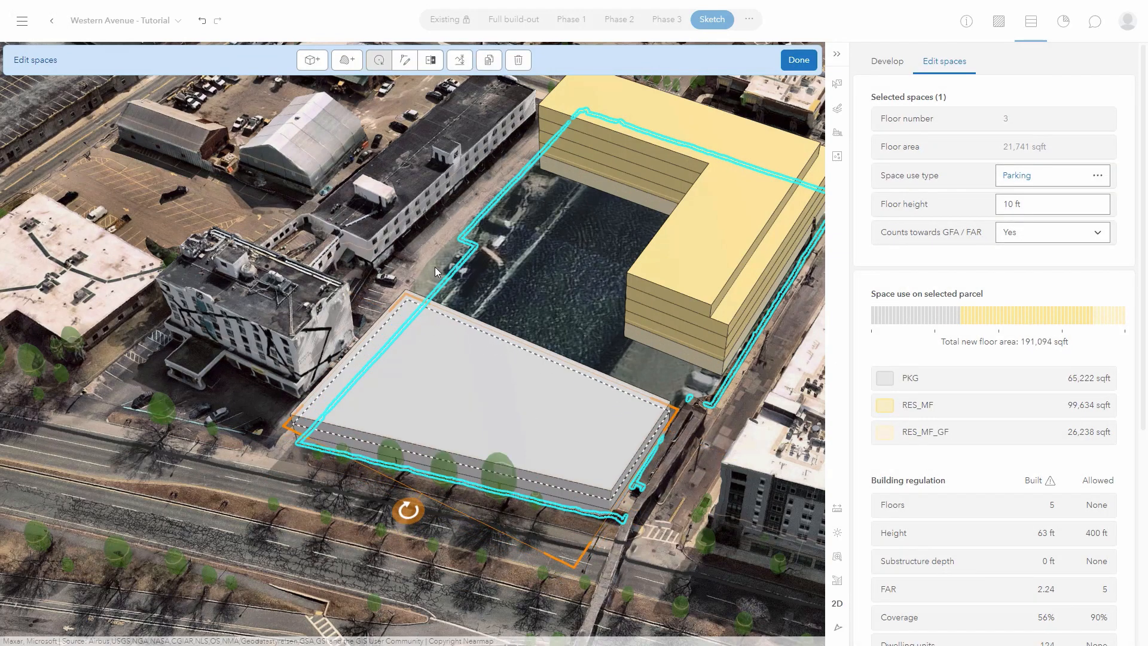
scroll(403, 545, "up", 3)
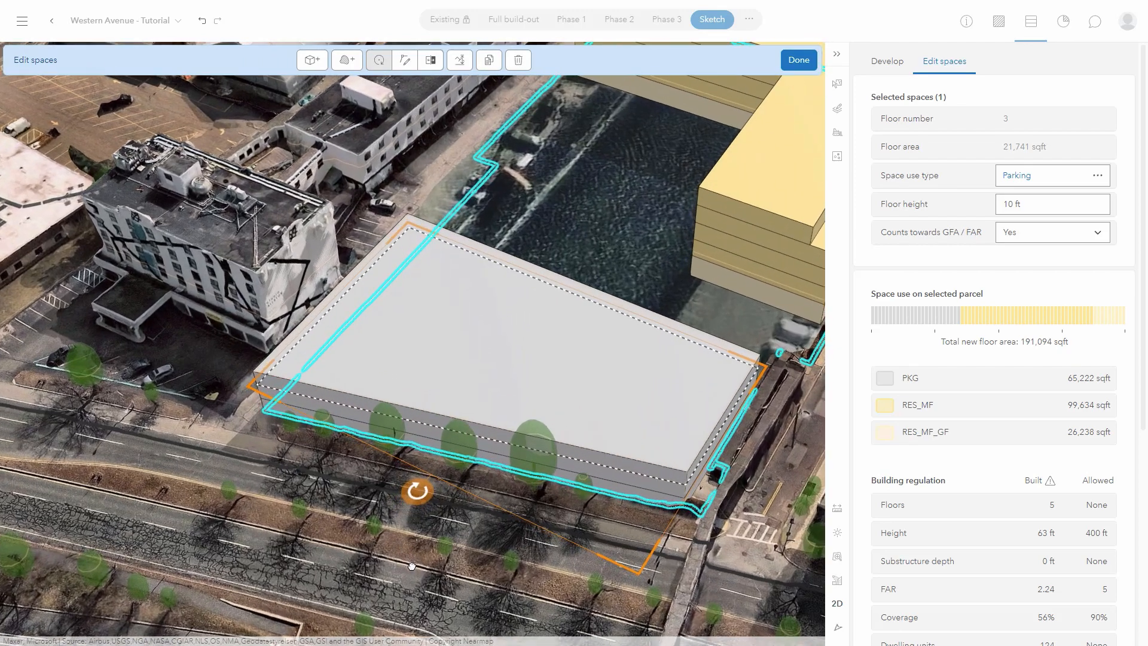
right_click_drag(414, 566, 554, 498)
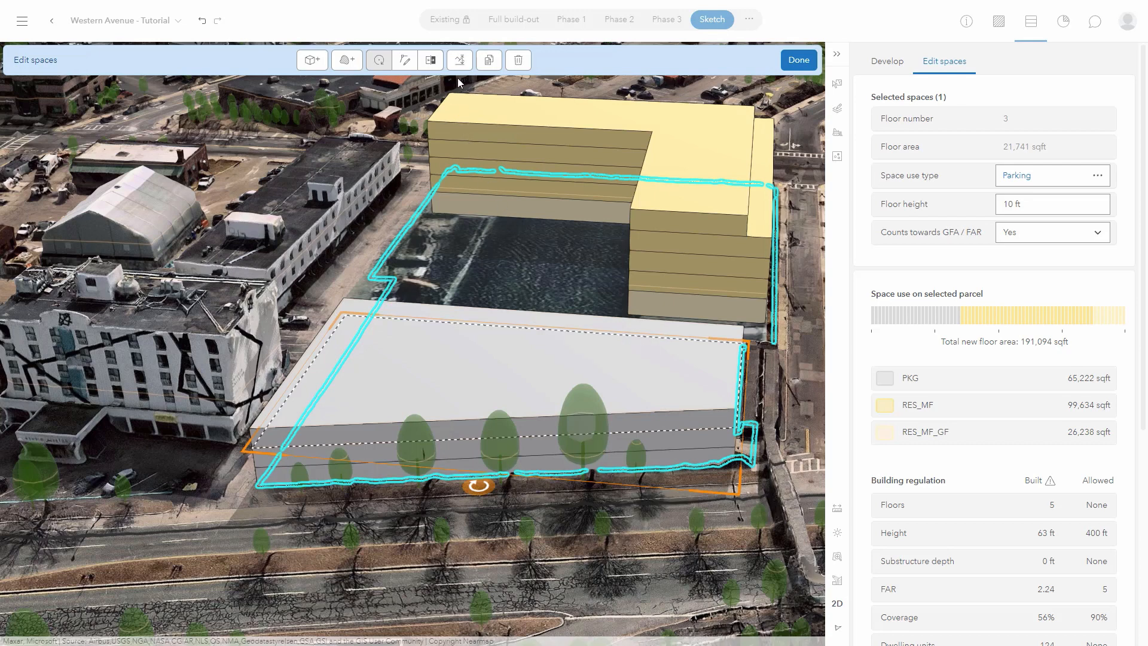
Lower the parking block below grade so it spans floors -2 to 1 with 20 ft substructure depth.
left_click(430, 60)
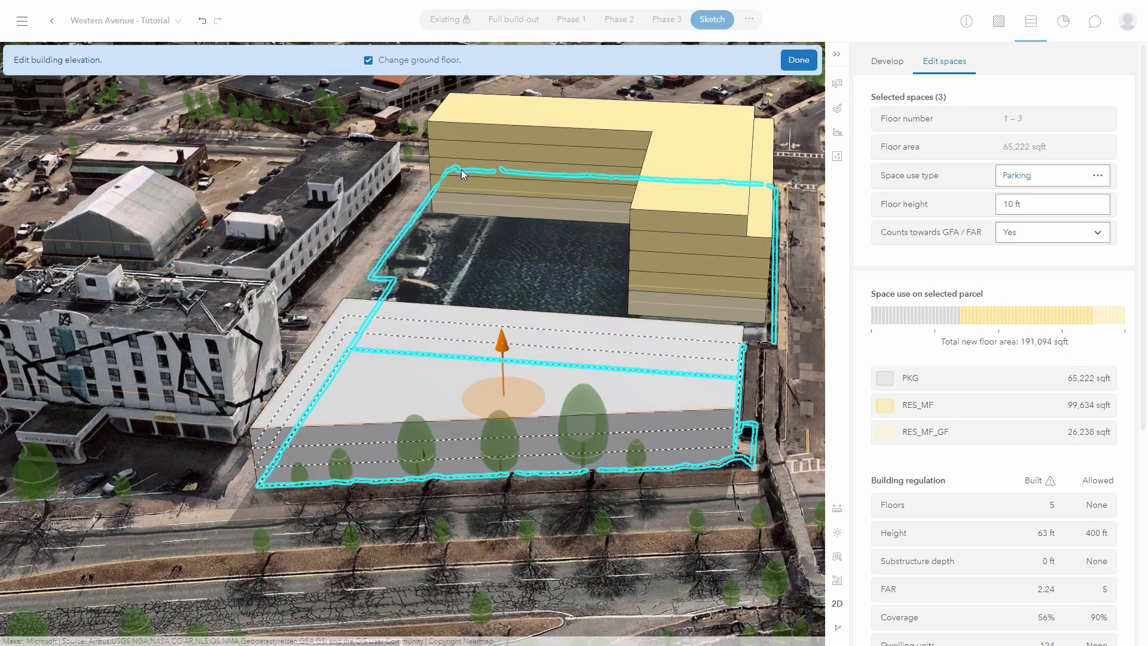
left_click_drag(502, 339, 505, 378)
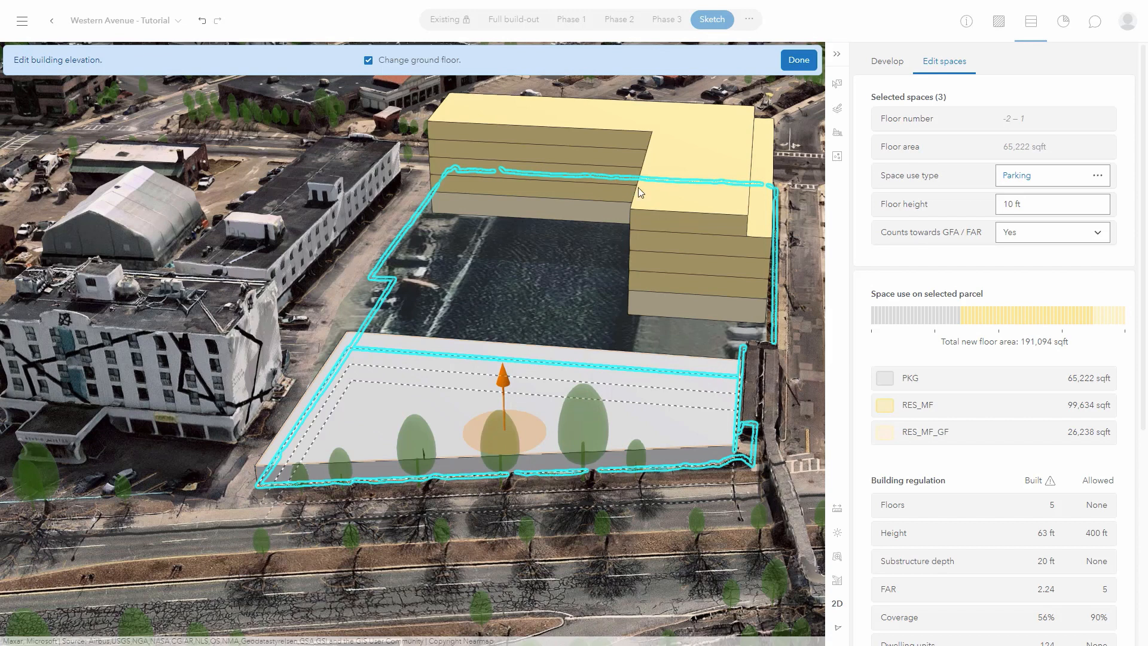
left_click(798, 60)
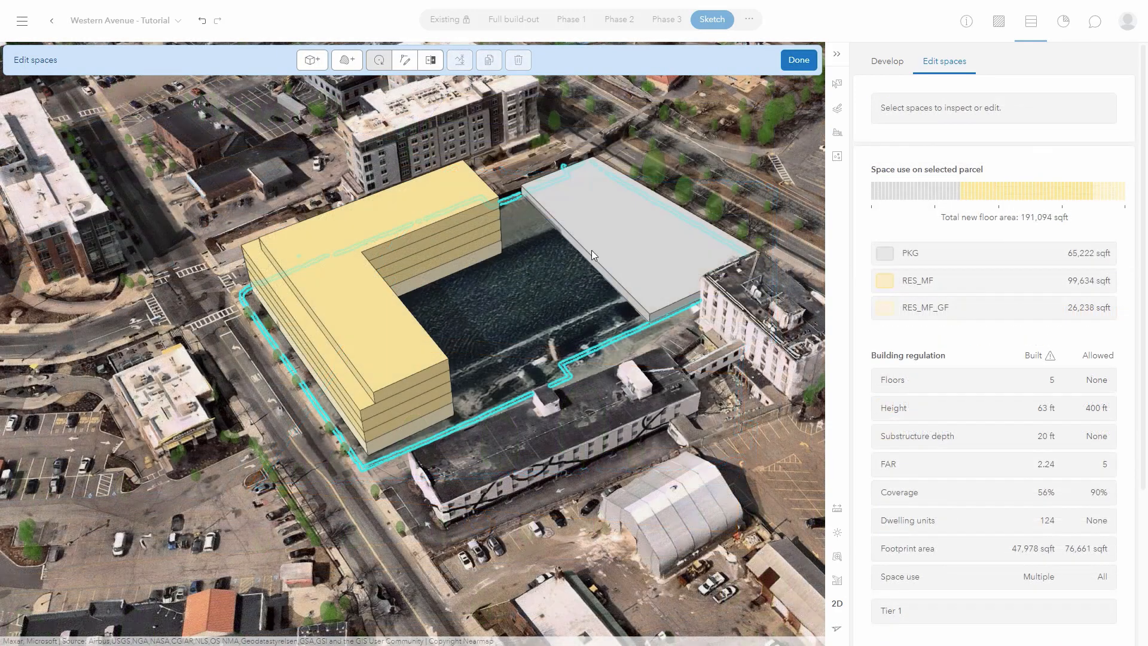
Outline a new space in the courtyard between the L-shaped building and the parking block.
left_click(591, 250)
left_click(430, 59)
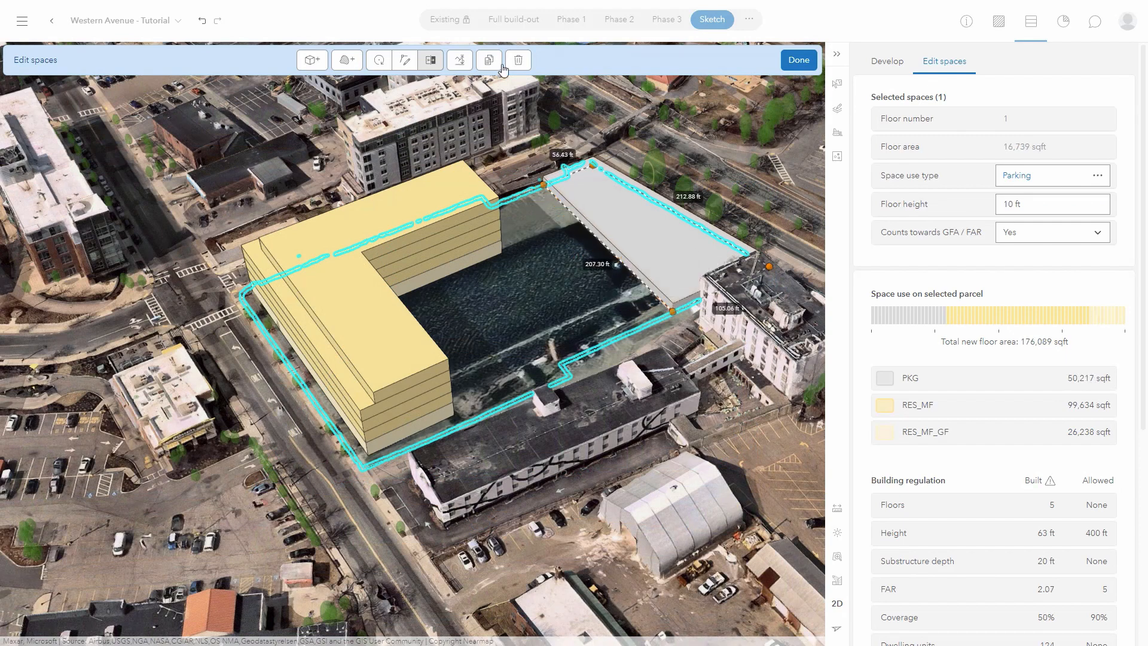
left_click(312, 61)
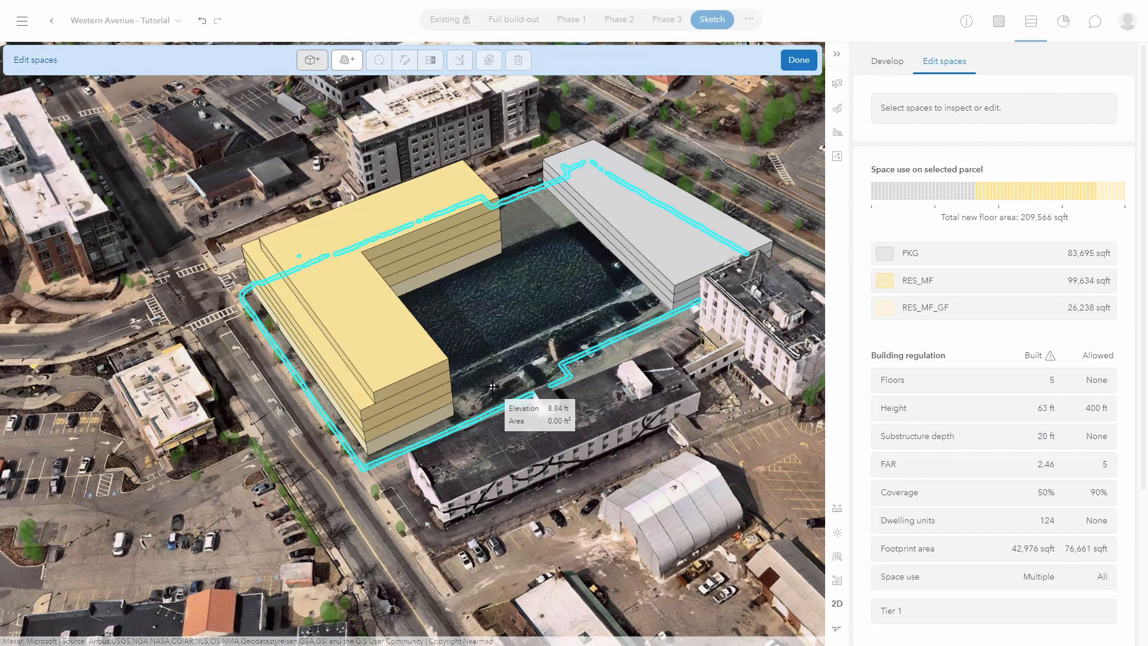
left_click(492, 387)
left_click(624, 331)
left_click(573, 272)
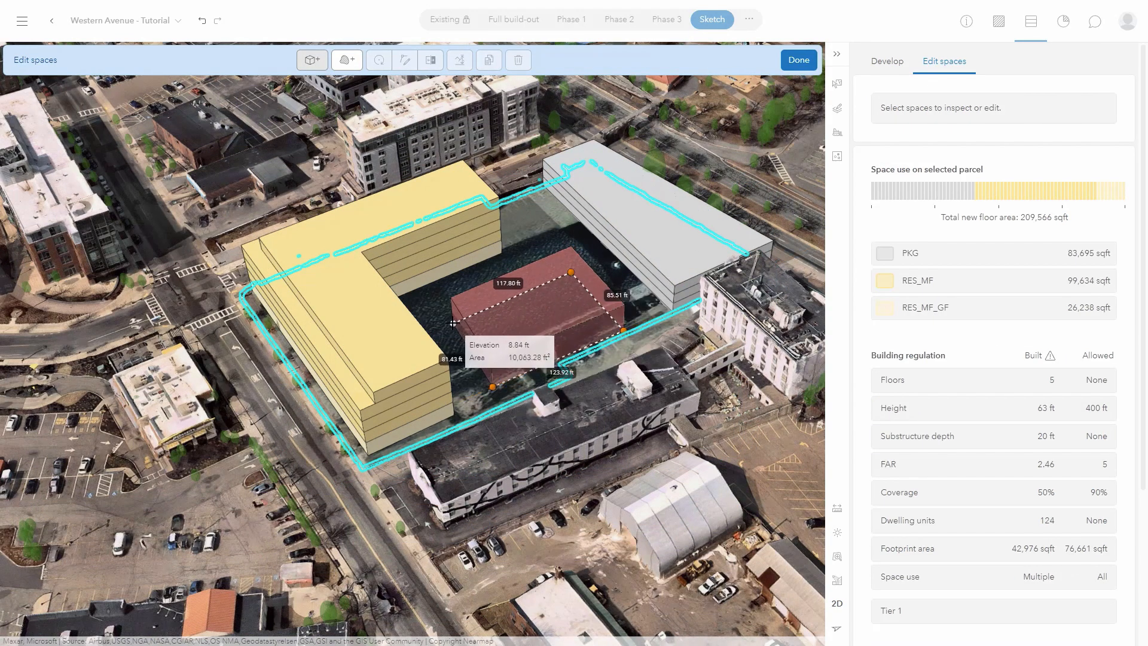
double_click(446, 323)
Make the courtyard block Residential Multi-Family, stack it upward and resize its footprint.
left_click(1098, 175)
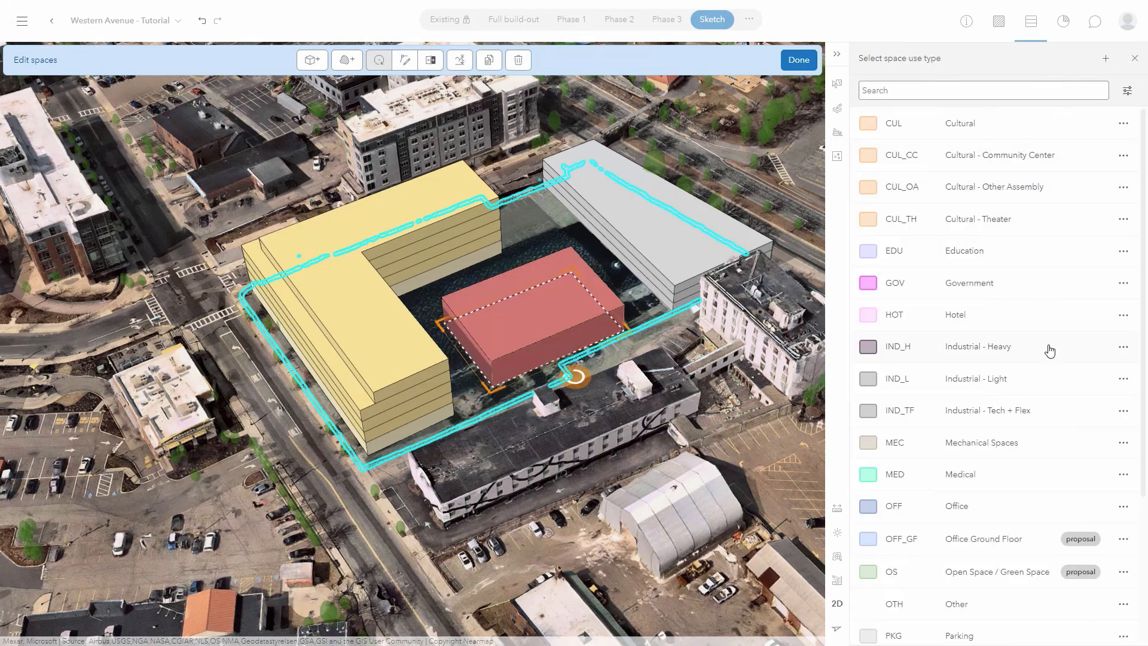
scroll(1046, 348, "down", 3)
left_click(997, 471)
left_click(492, 59)
left_click(492, 60)
left_click(492, 60)
left_click(492, 60)
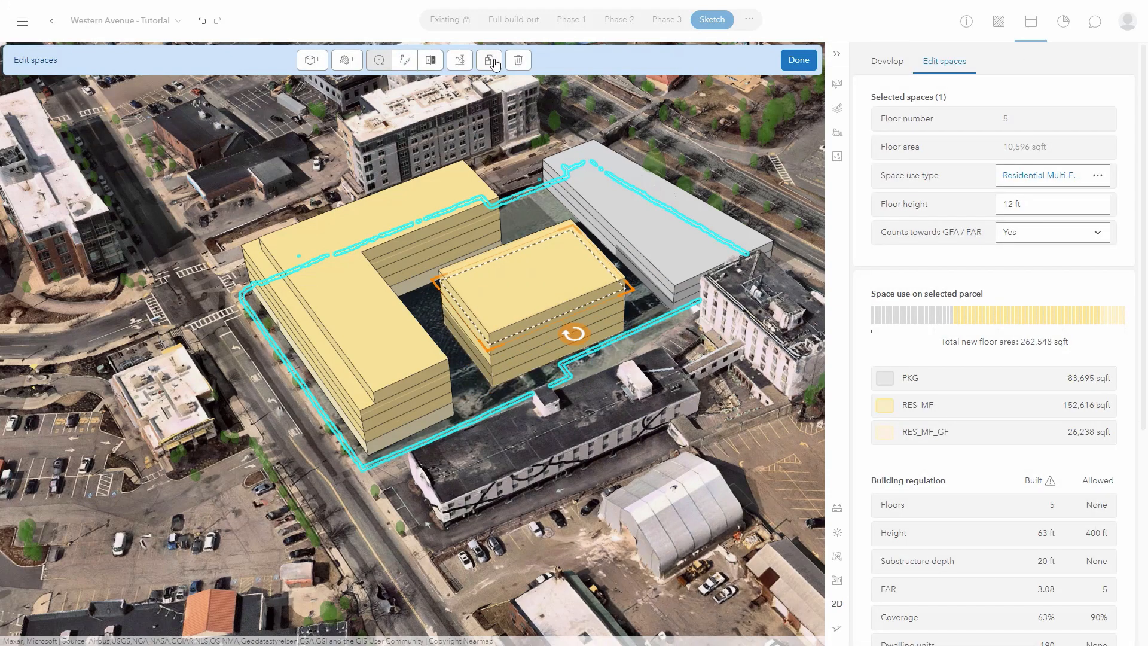
left_click(432, 64)
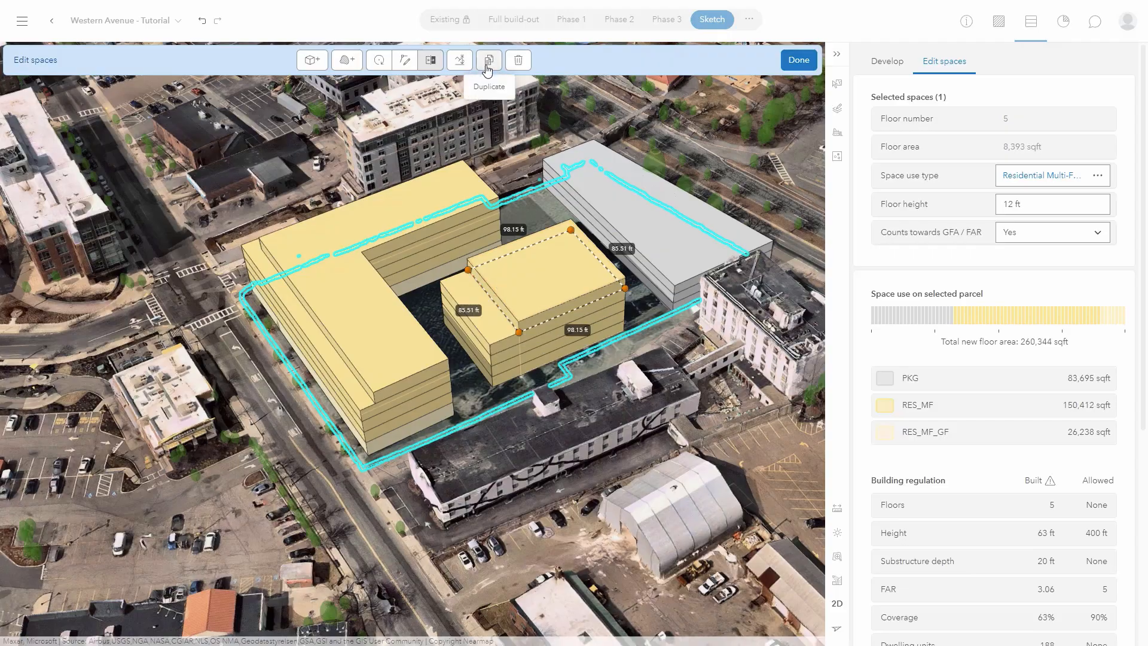
left_click(489, 60)
left_click(489, 60)
left_click(489, 60)
left_click(489, 59)
left_click(351, 517)
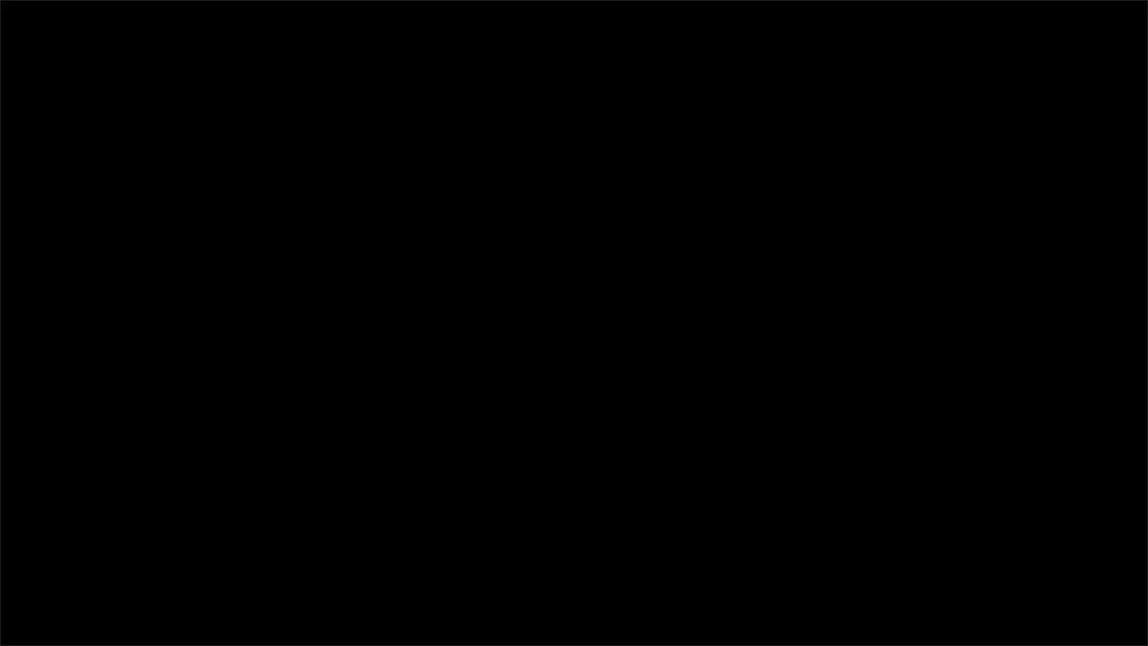